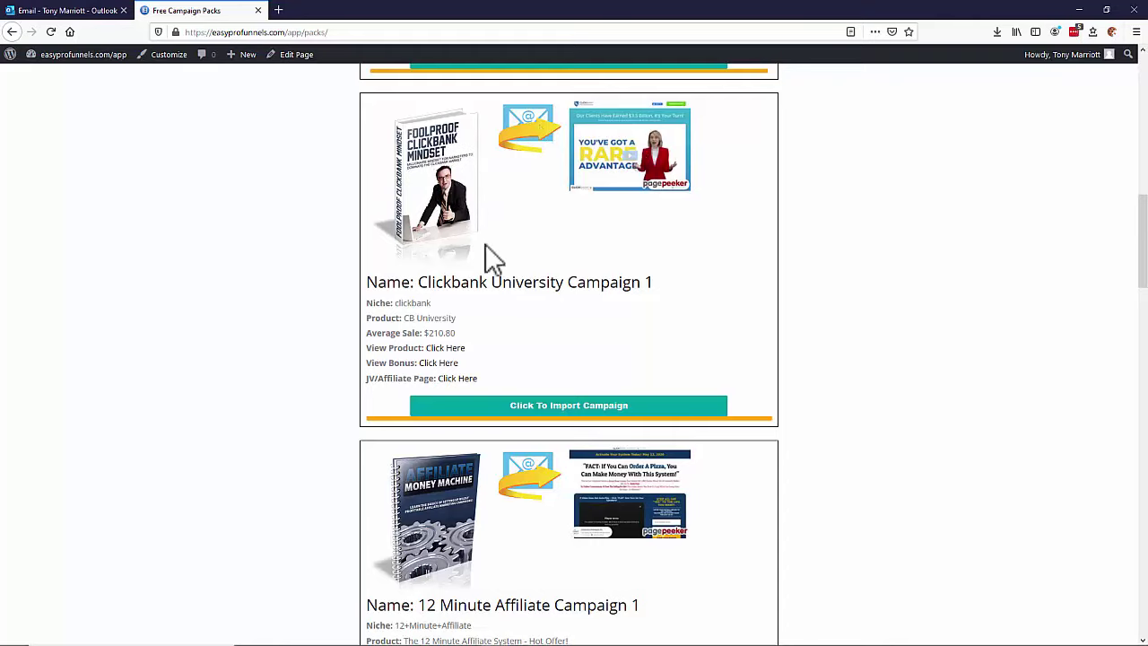
# Step: Import the Clickbank University Campaign 1 pack and go through the funnel form as far as its web form code field
pyautogui.click(546, 411)
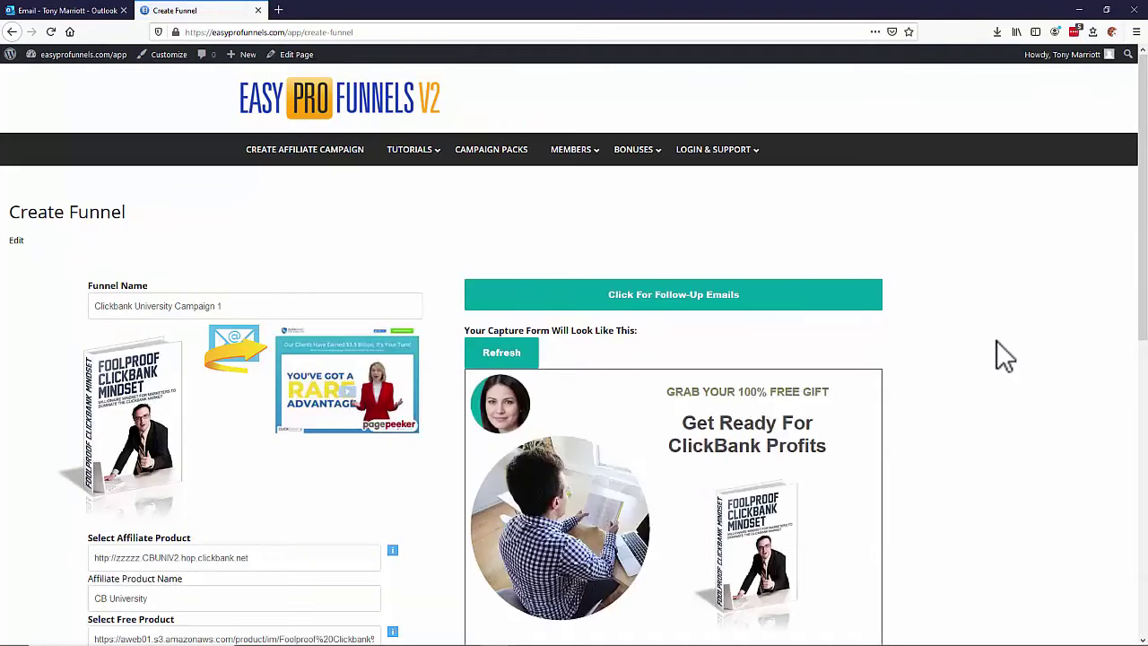
pyautogui.scroll(-3, 997, 340)
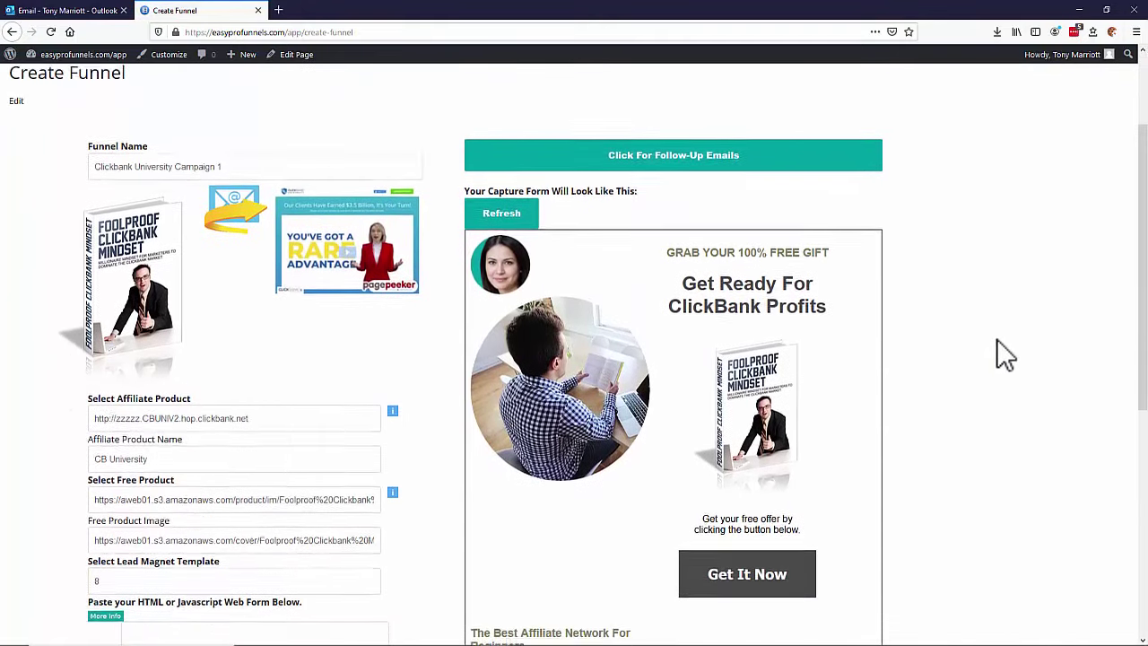
pyautogui.scroll(-1, 1005, 354)
pyautogui.scroll(-3, 997, 340)
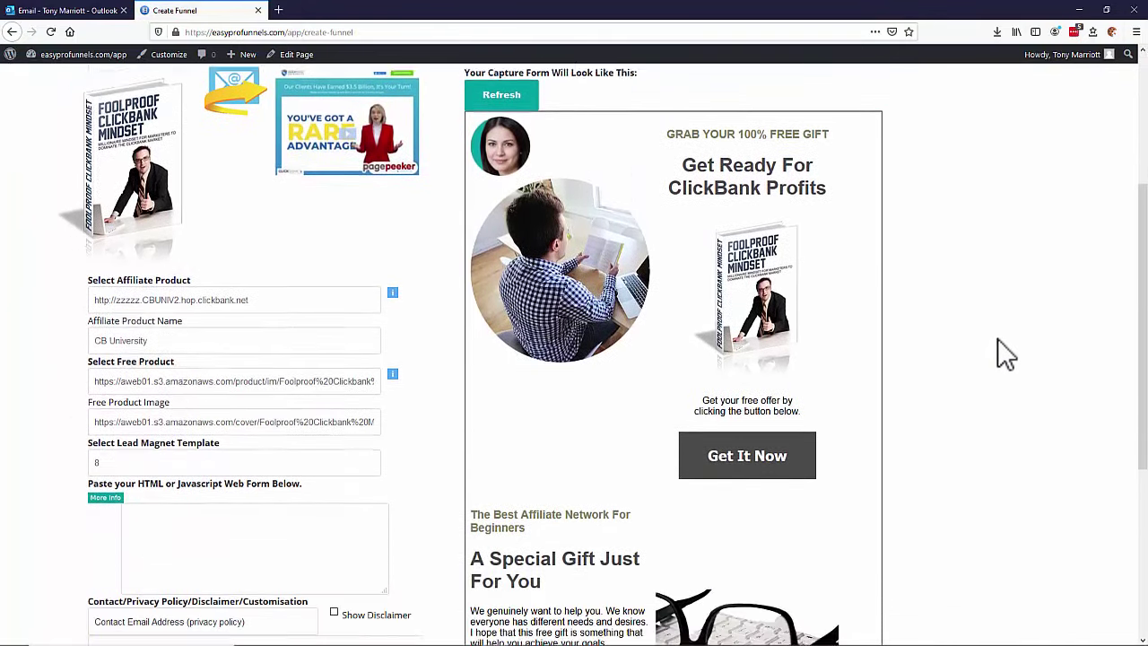
pyautogui.scroll(-3, 306, 305)
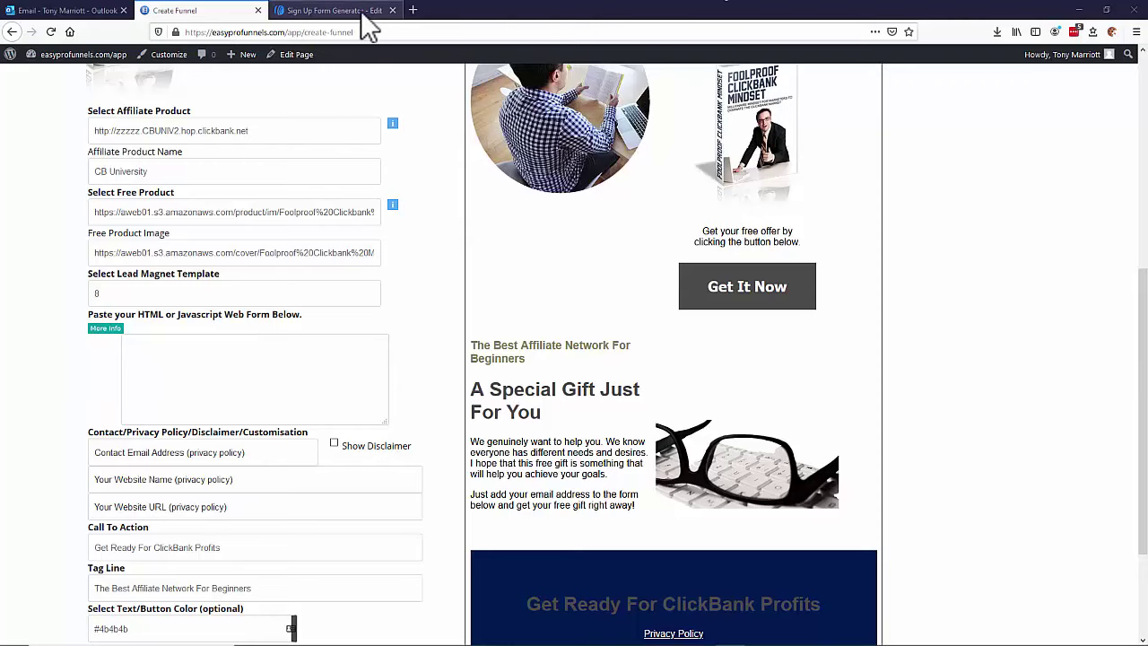
# Step: Switch to the AWeber sign-up form's Publish page and copy the entire Javascript snippet
pyautogui.click(363, 13)
pyautogui.click(330, 435)
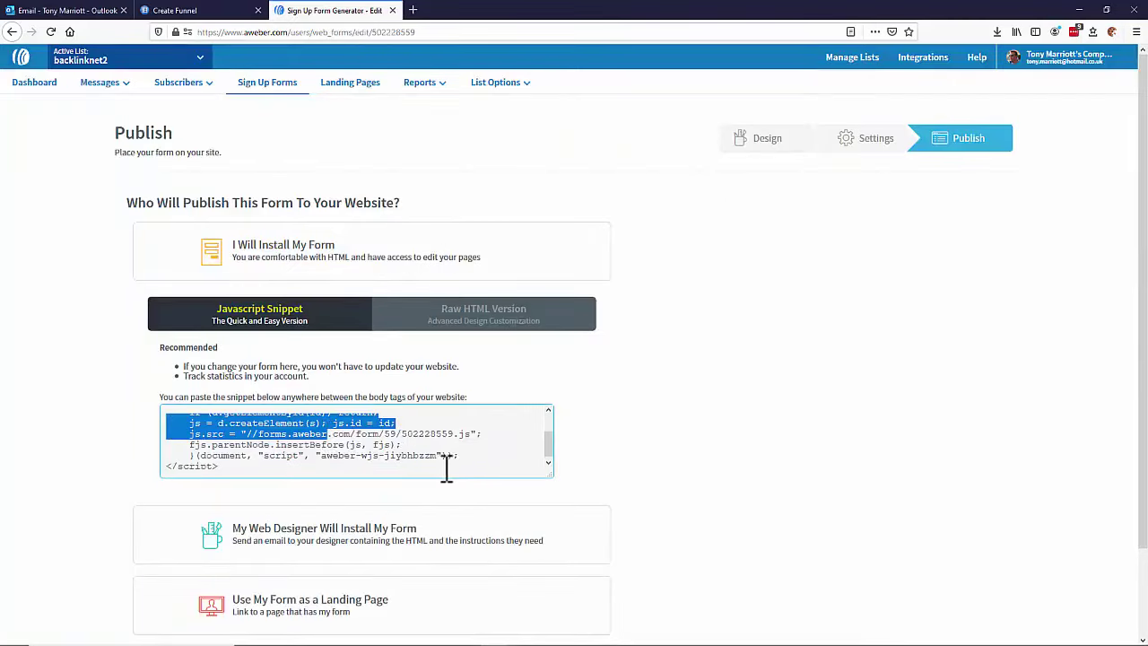
pyautogui.moveTo(446, 468); pyautogui.dragTo(141, 385)
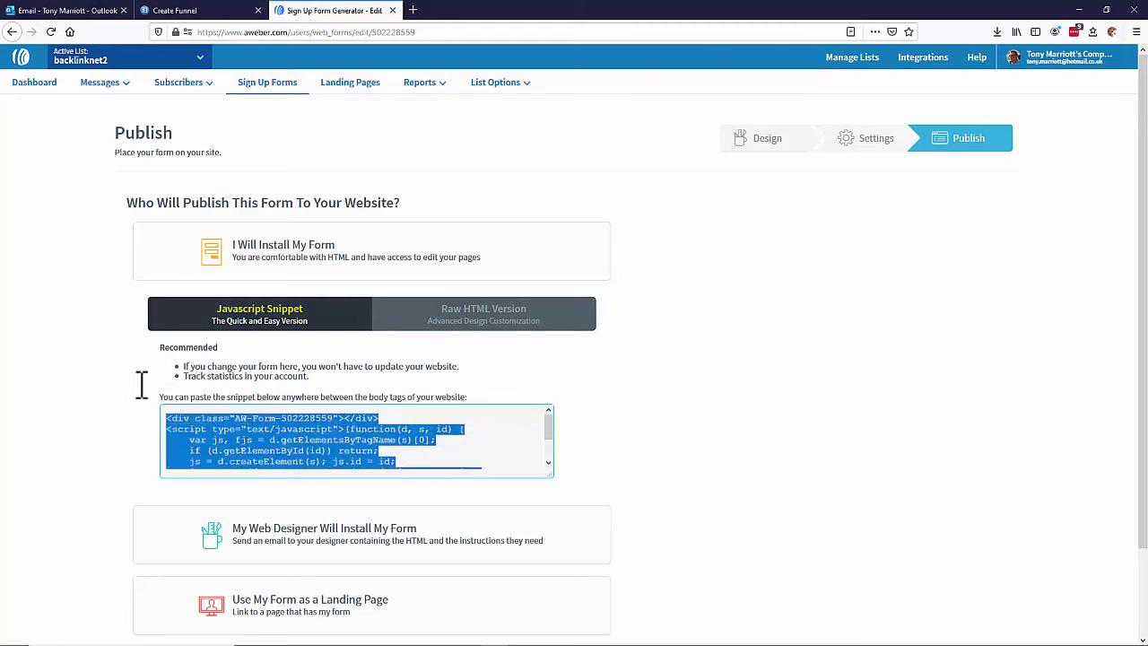
pyautogui.rightClick(228, 449)
pyautogui.click(255, 483)
# Step: Return to the Create Funnel page and paste the snippet into the empty HTML or Javascript web form field
pyautogui.click(177, 13)
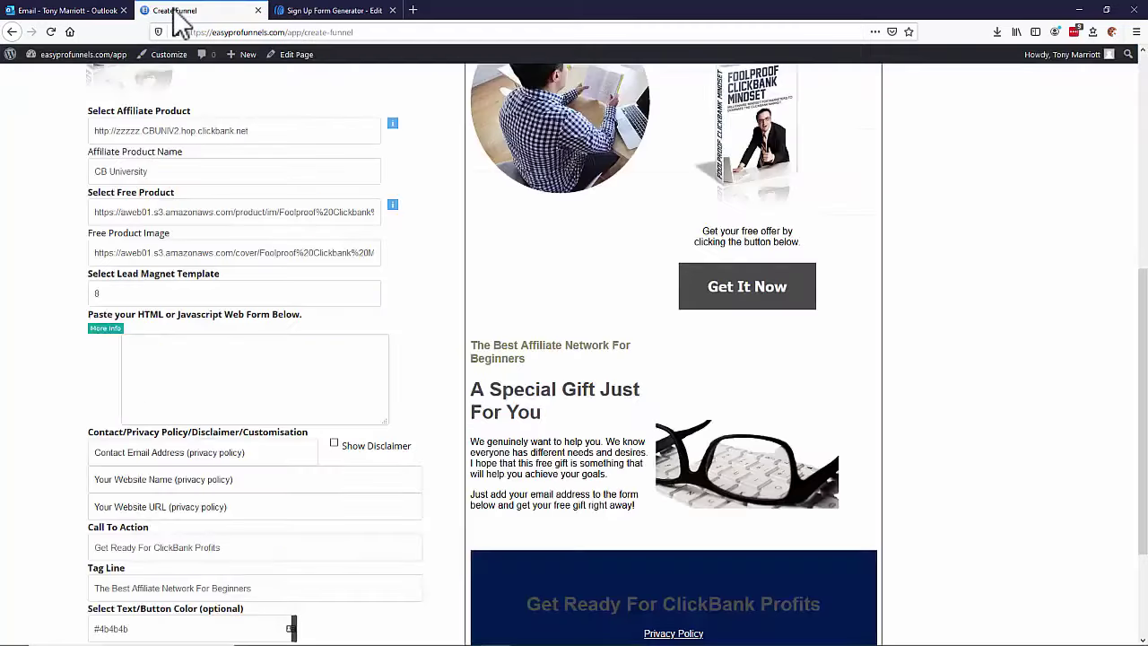
pyautogui.click(158, 343)
pyautogui.rightClick(160, 346)
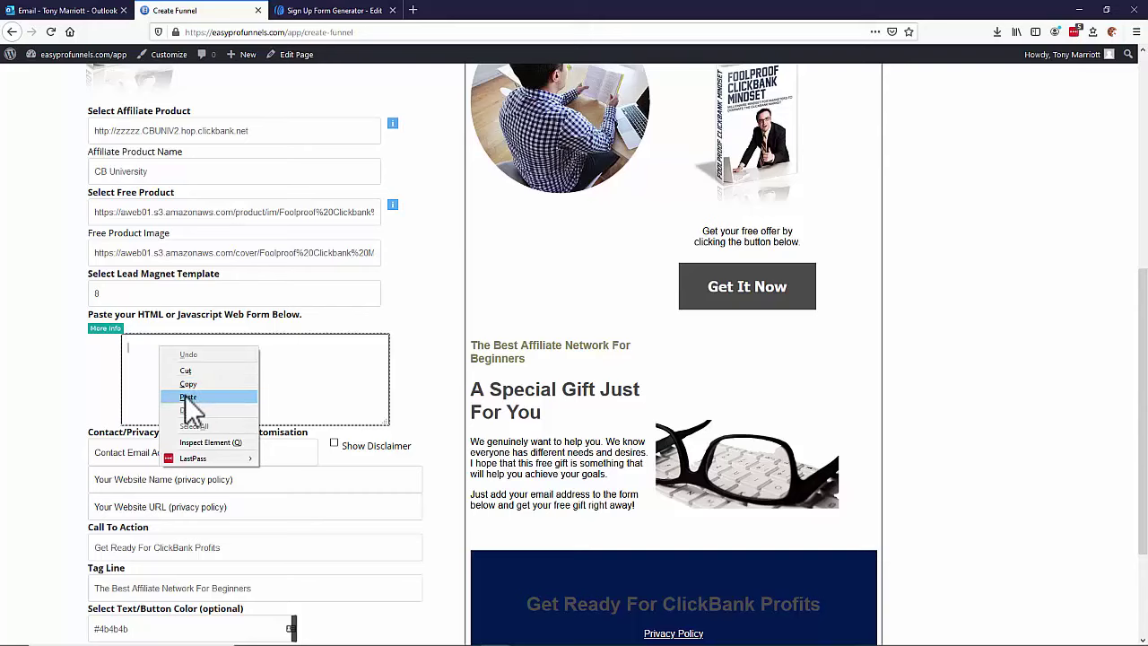
pyautogui.click(188, 396)
# Step: Examine the capture page preview, including its headline, Get It Now button and embedded sign-up form
pyautogui.scroll(-3, 428, 269)
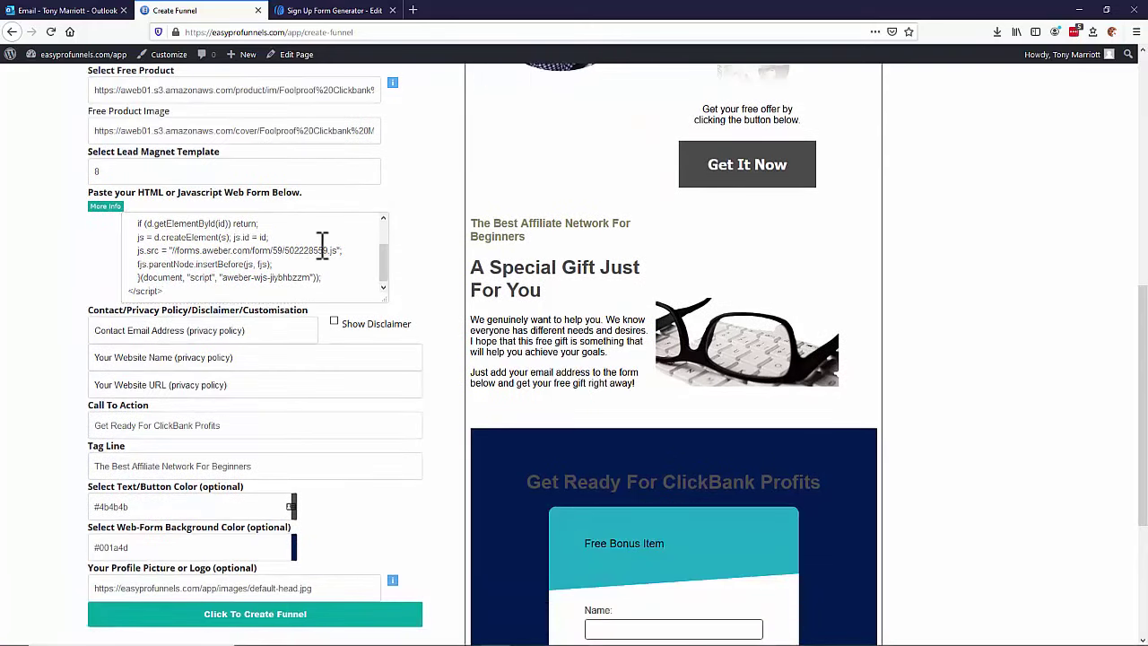
pyautogui.scroll(3, 322, 248)
pyautogui.scroll(5, 636, 275)
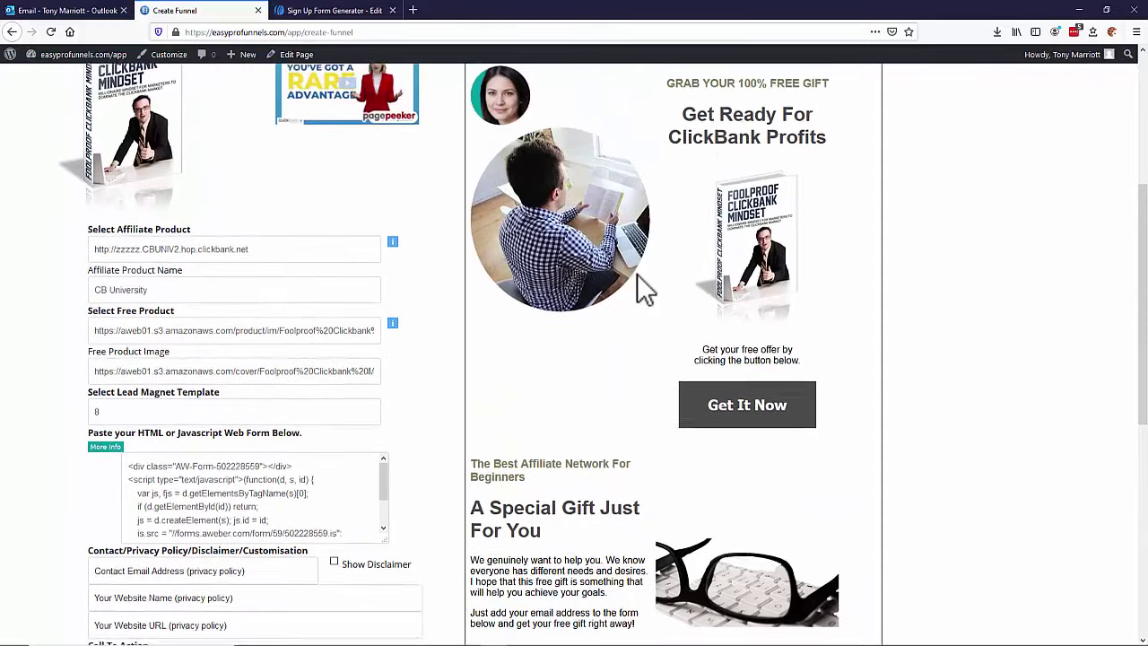
pyautogui.scroll(-4, 637, 273)
pyautogui.scroll(4, 637, 279)
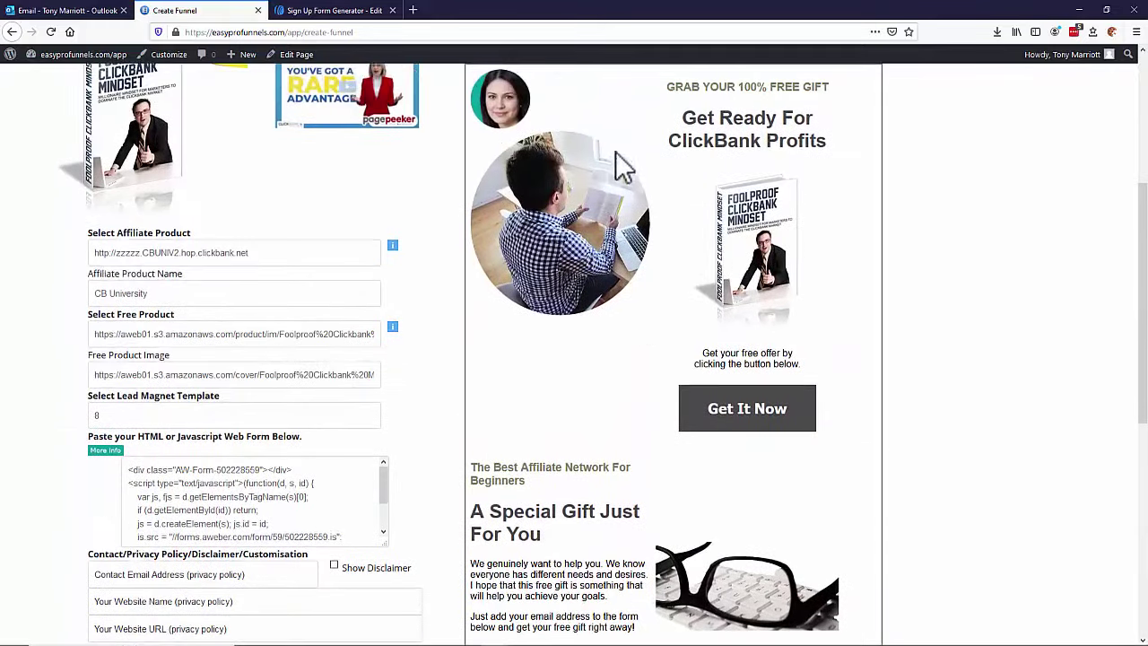
pyautogui.scroll(1, 539, 152)
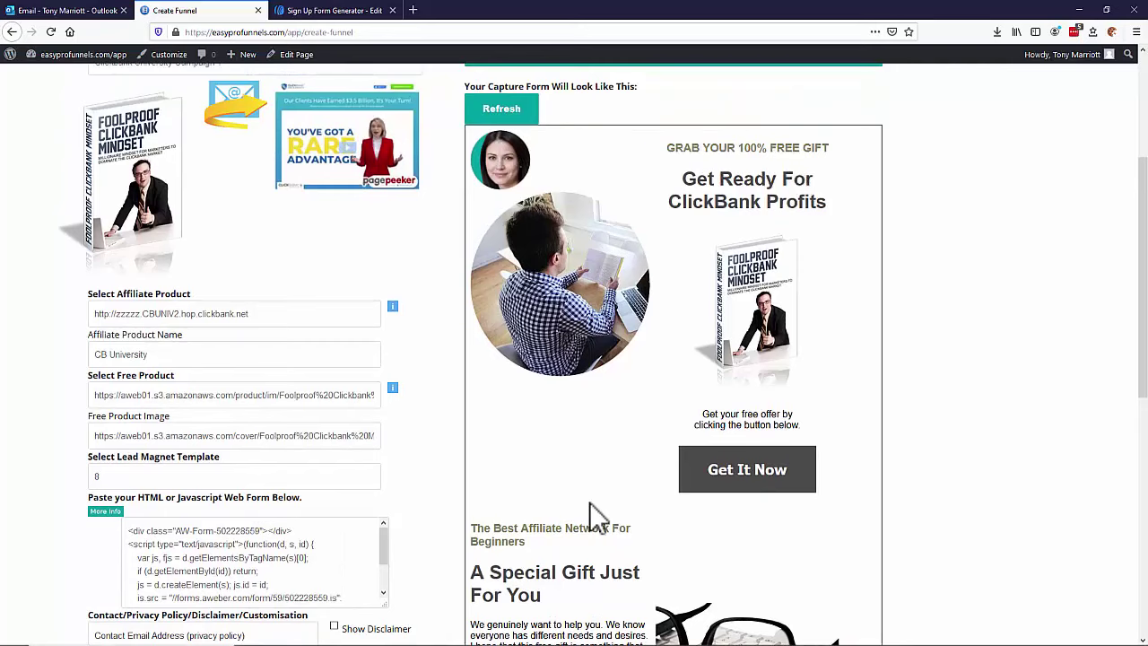
pyautogui.scroll(-2, 643, 368)
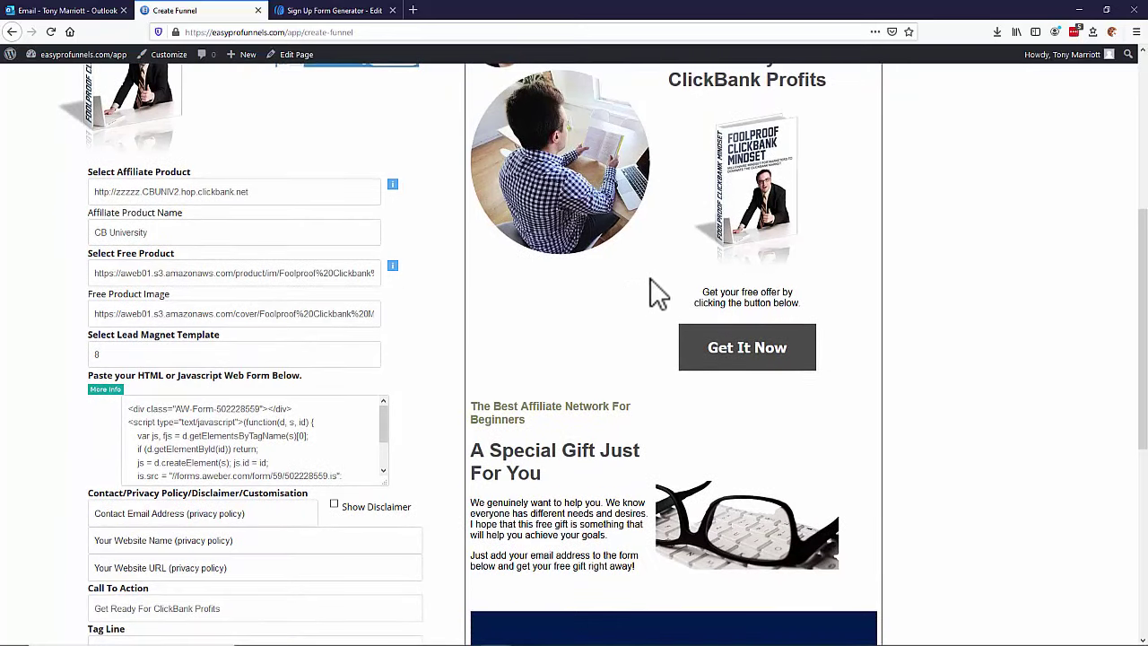
pyautogui.scroll(-2, 659, 301)
pyautogui.scroll(-3, 660, 341)
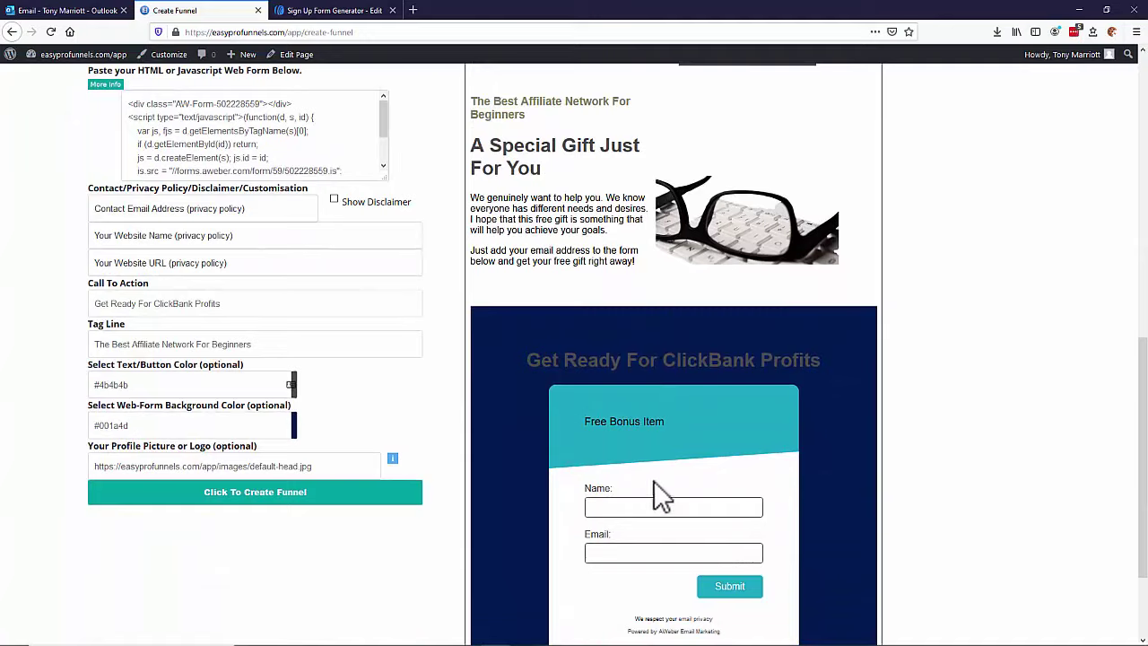
pyautogui.scroll(6, 660, 448)
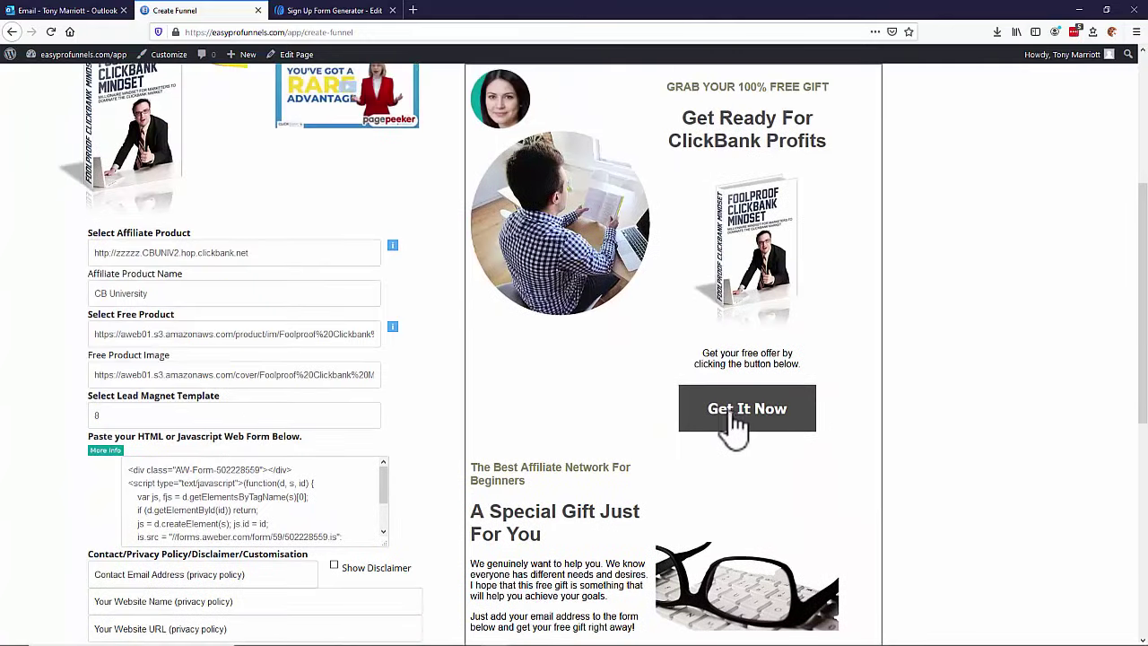
pyautogui.scroll(-4, 299, 274)
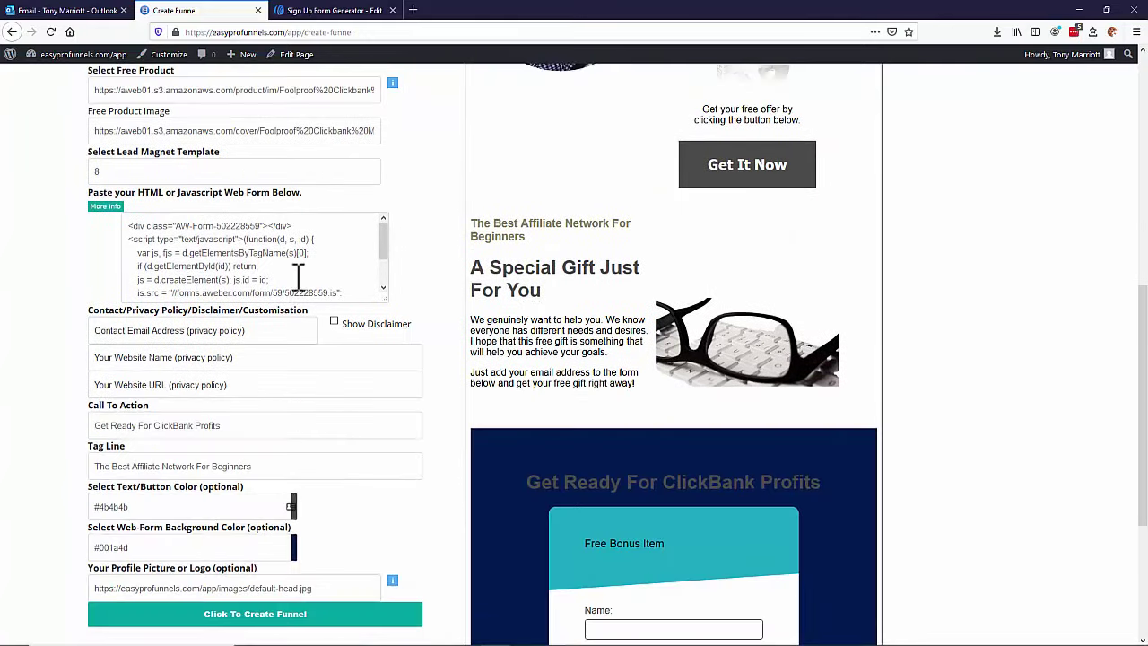
pyautogui.click(127, 331)
pyautogui.click(127, 350)
pyautogui.click(129, 357)
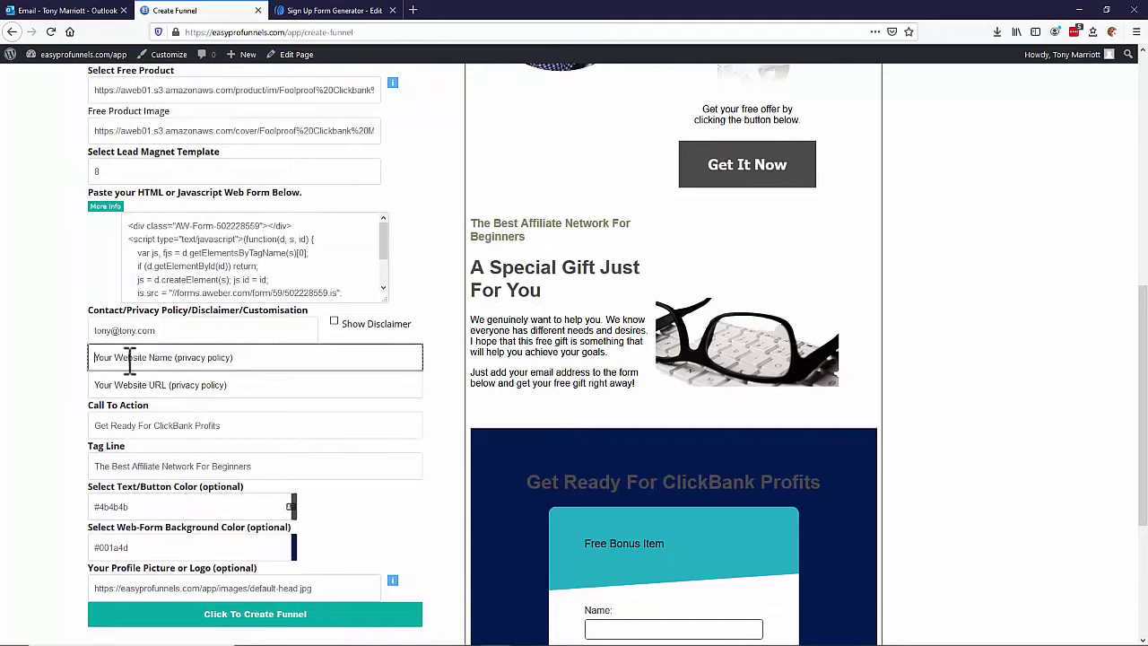
pyautogui.click(128, 378)
pyautogui.click(128, 384)
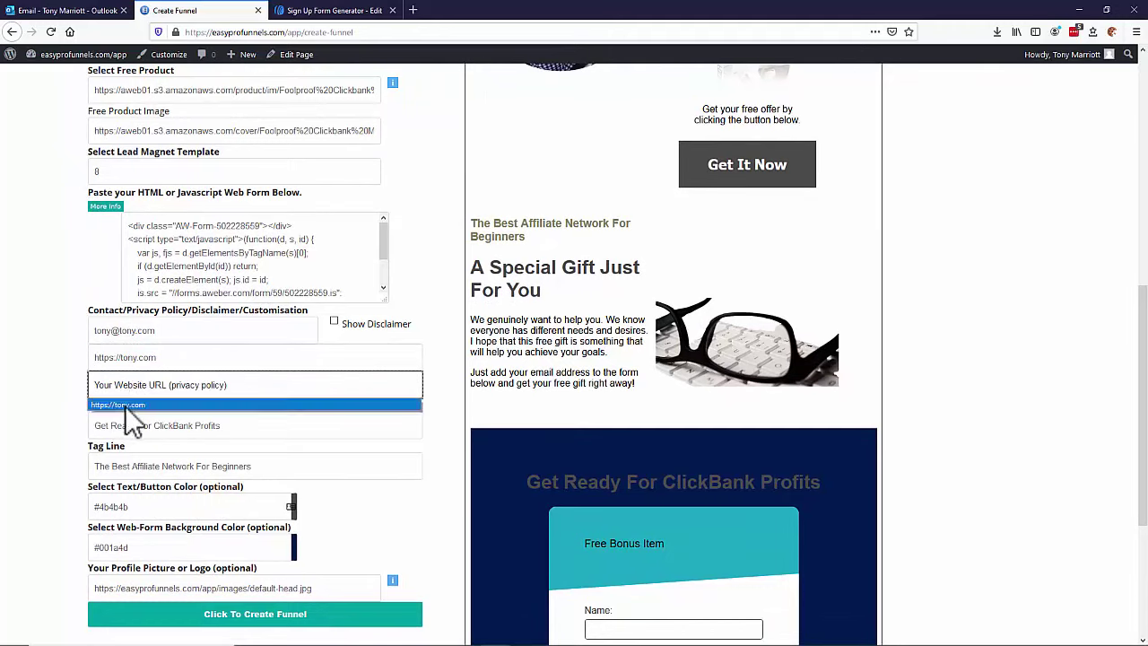
pyautogui.click(125, 408)
# Step: Check the completed campaign settings from top to bottom and create the funnel
pyautogui.scroll(-2, 511, 337)
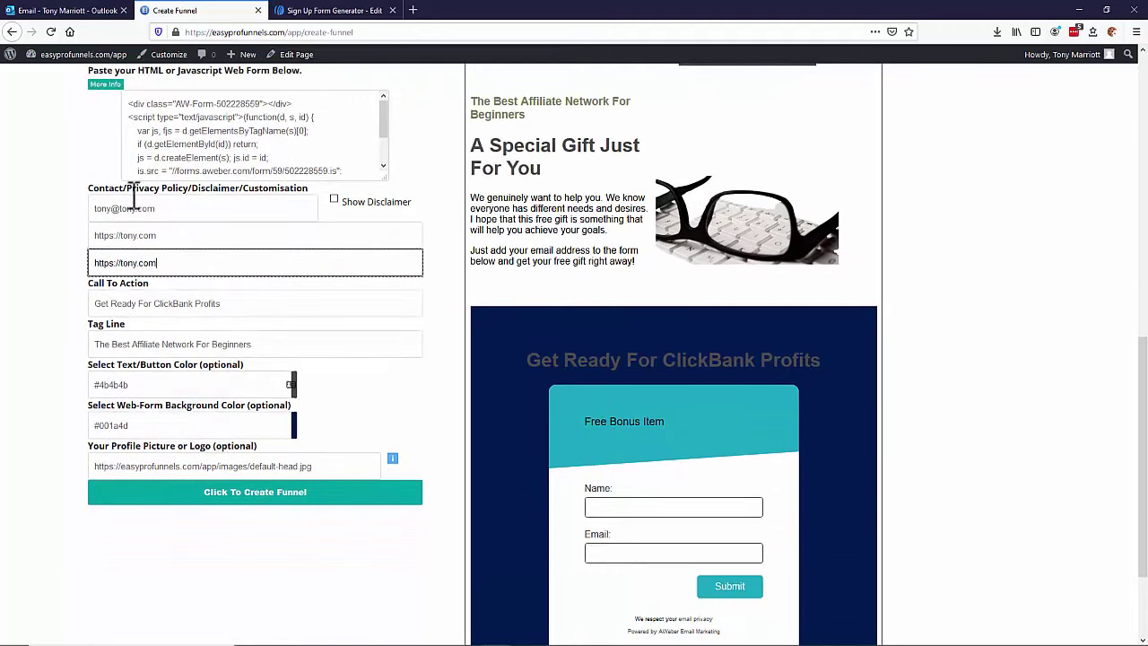
pyautogui.scroll(-2, 710, 485)
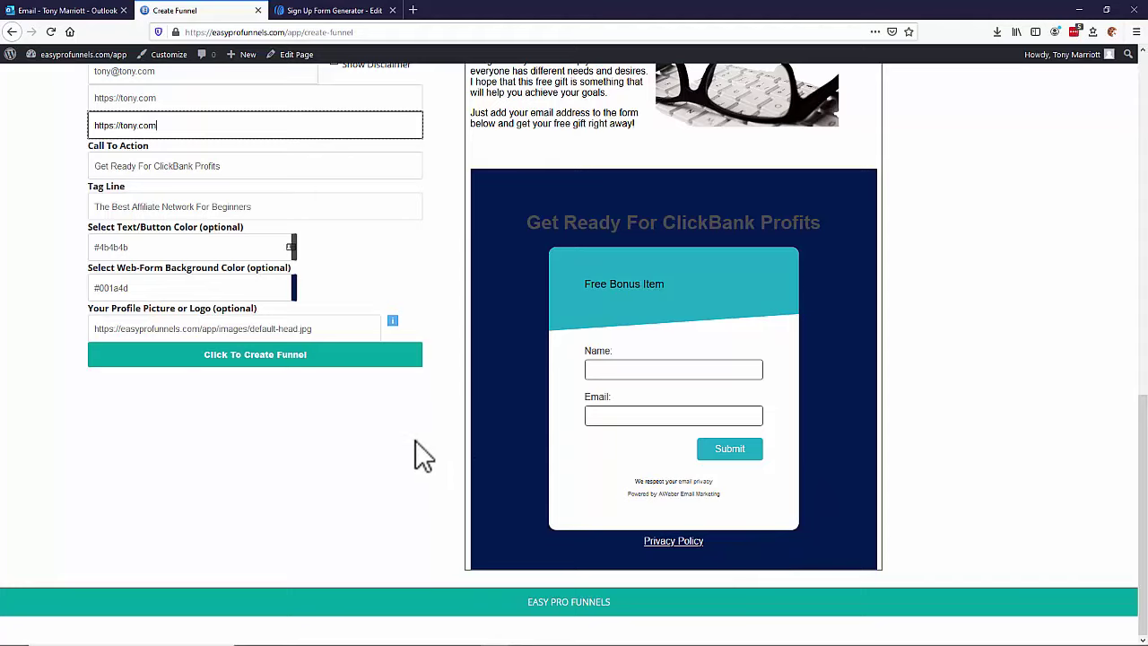
pyautogui.scroll(5, 237, 359)
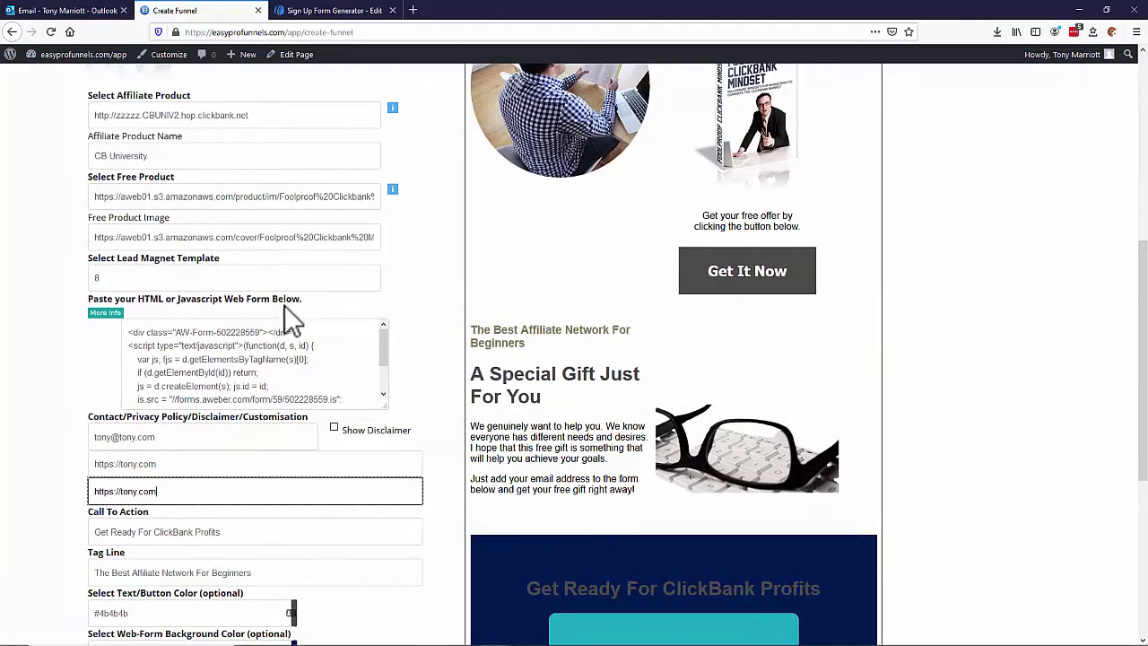
pyautogui.scroll(1, 216, 264)
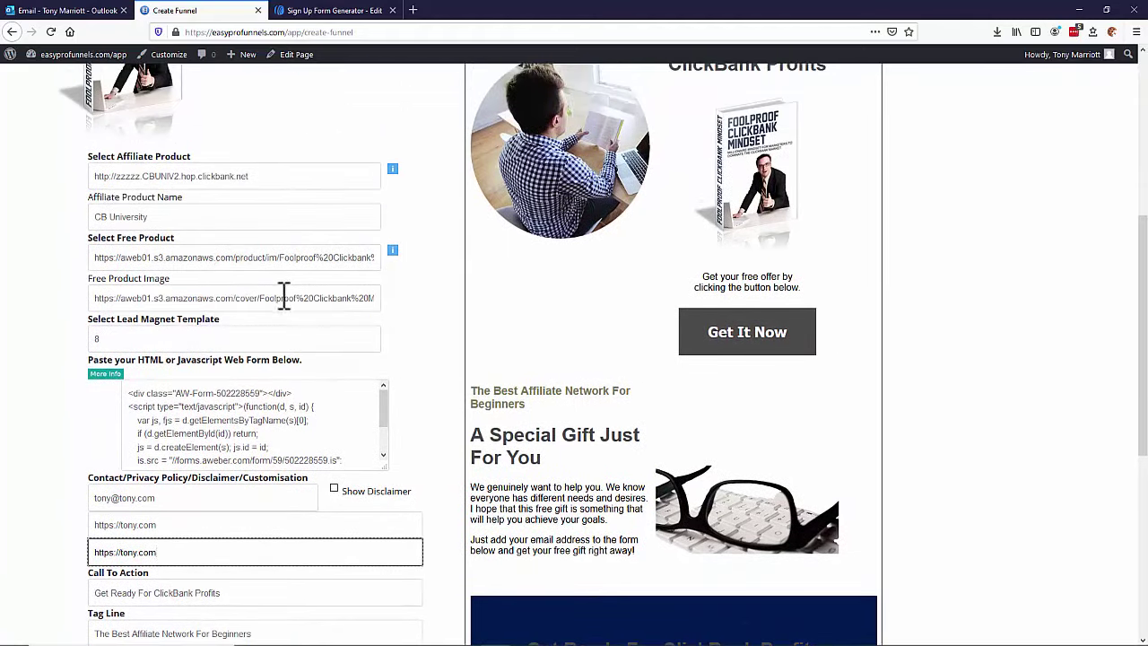
pyautogui.scroll(4, 281, 285)
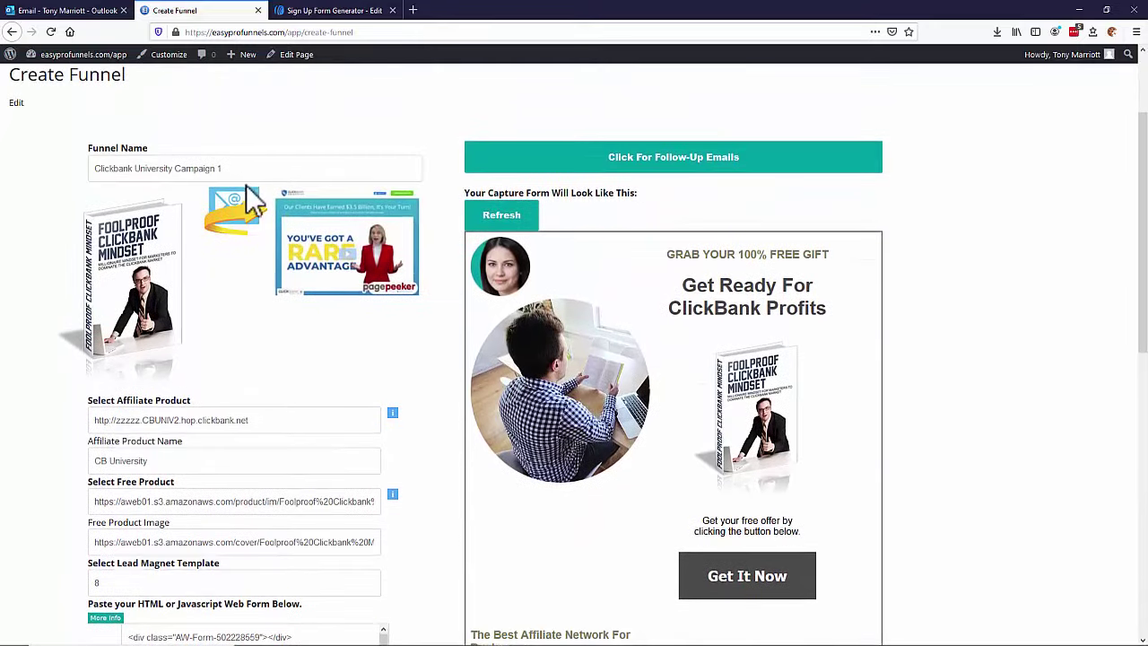
pyautogui.scroll(-1, 254, 203)
pyautogui.scroll(-5, 254, 203)
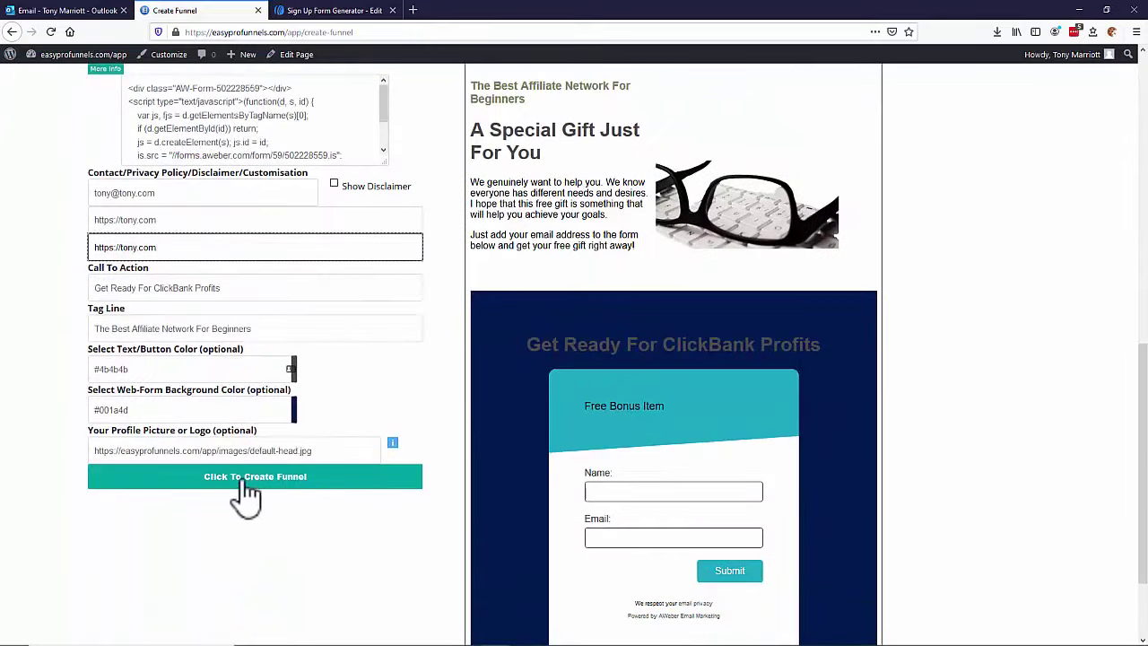
pyautogui.click(245, 483)
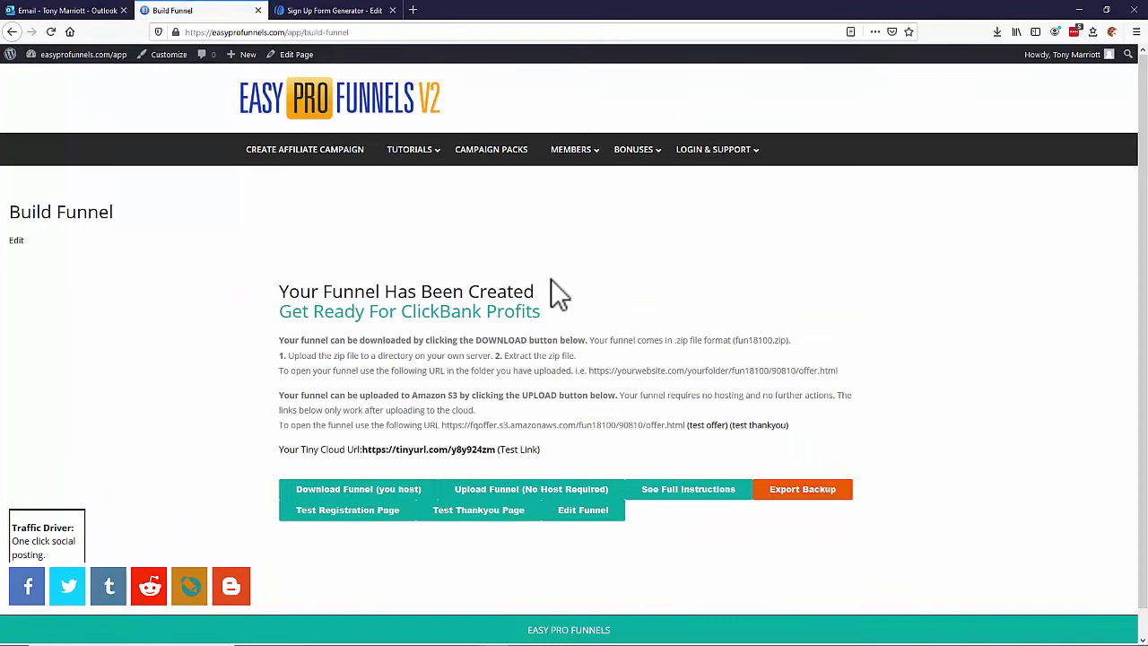
# Step: Test the new funnel's registration page and follow its Get It Now button to the sign-up form
pyautogui.scroll(-1, 445, 499)
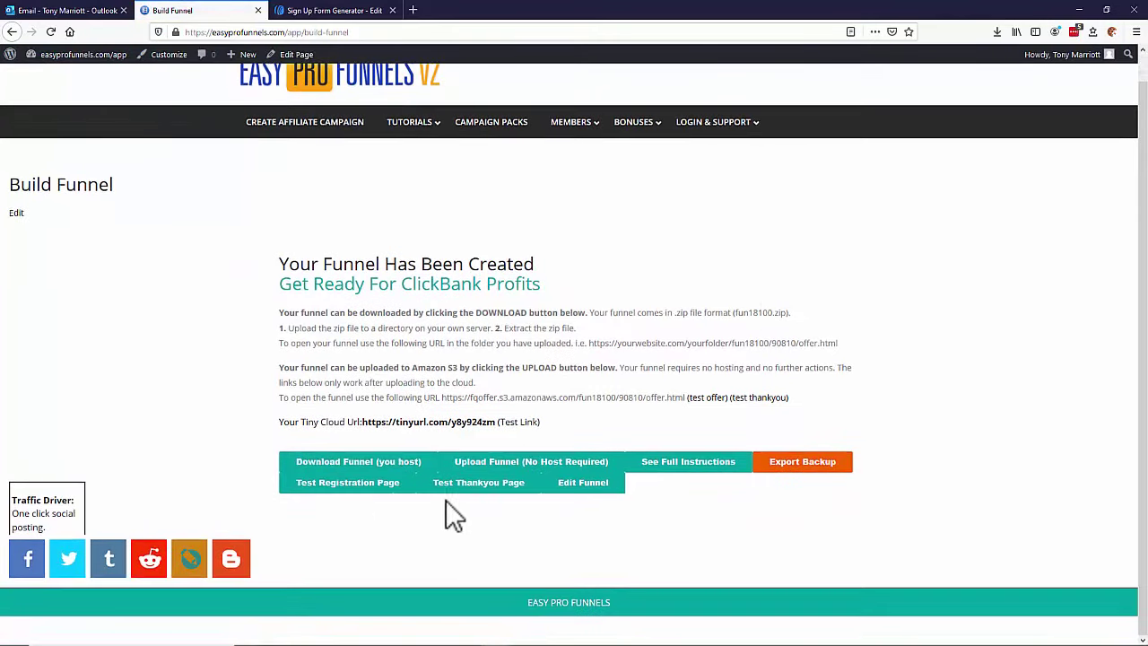
pyautogui.click(365, 491)
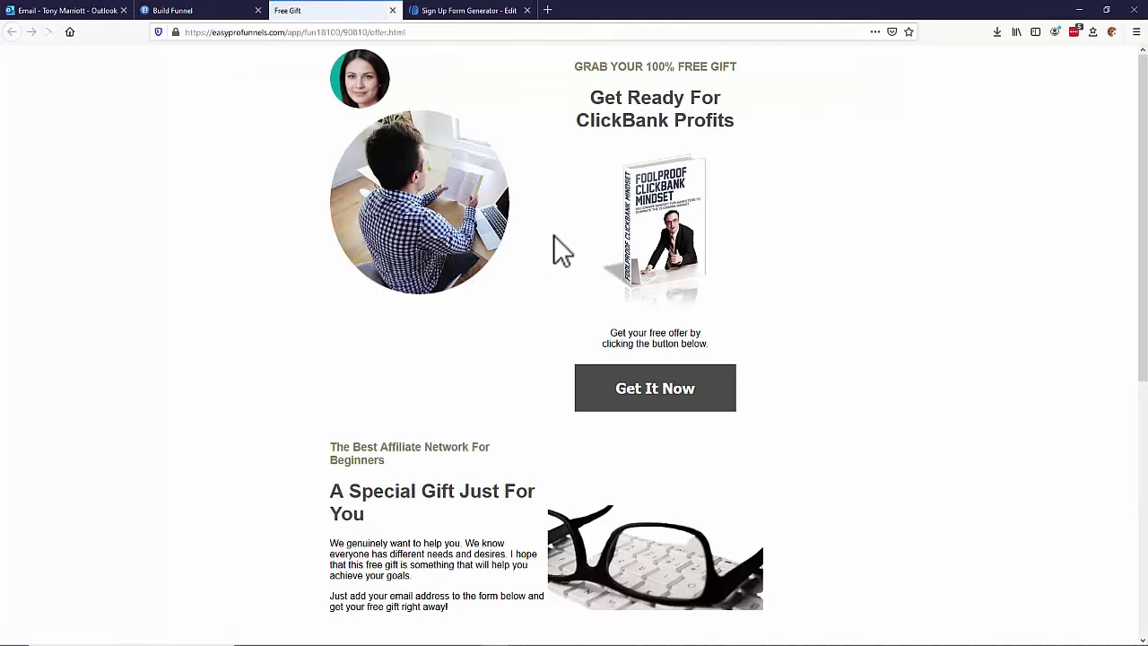
pyautogui.scroll(-4, 559, 220)
pyautogui.scroll(4, 592, 233)
pyautogui.click(626, 408)
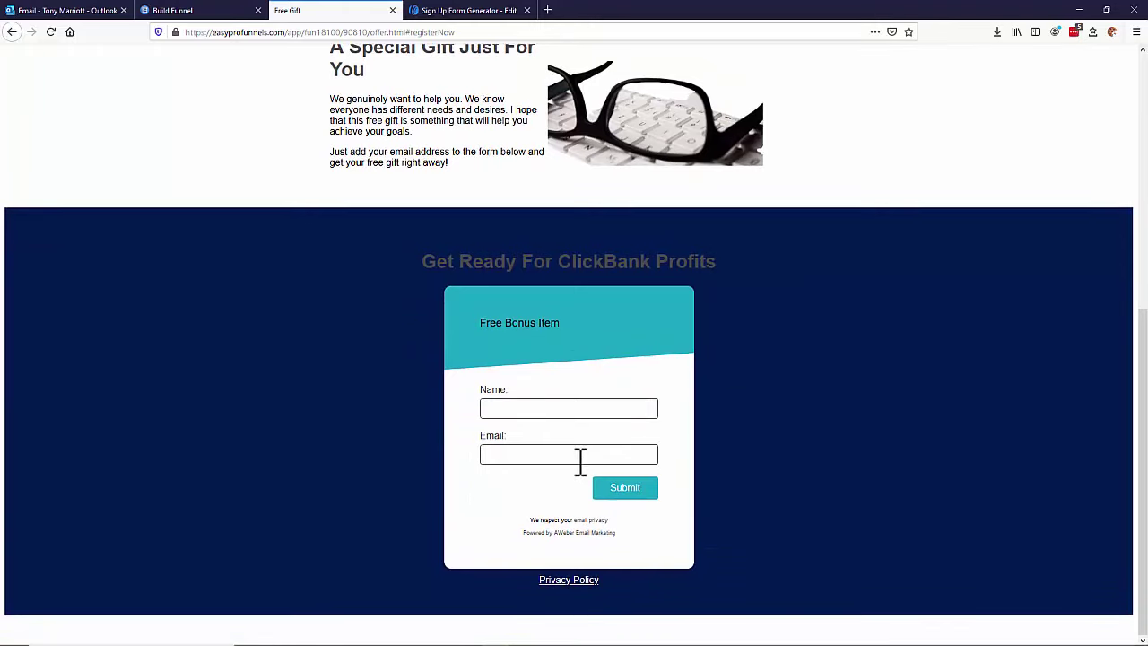
# Step: Upload the funnel to Amazon S3 with no host required and return to the Build Funnel page
pyautogui.click(171, 10)
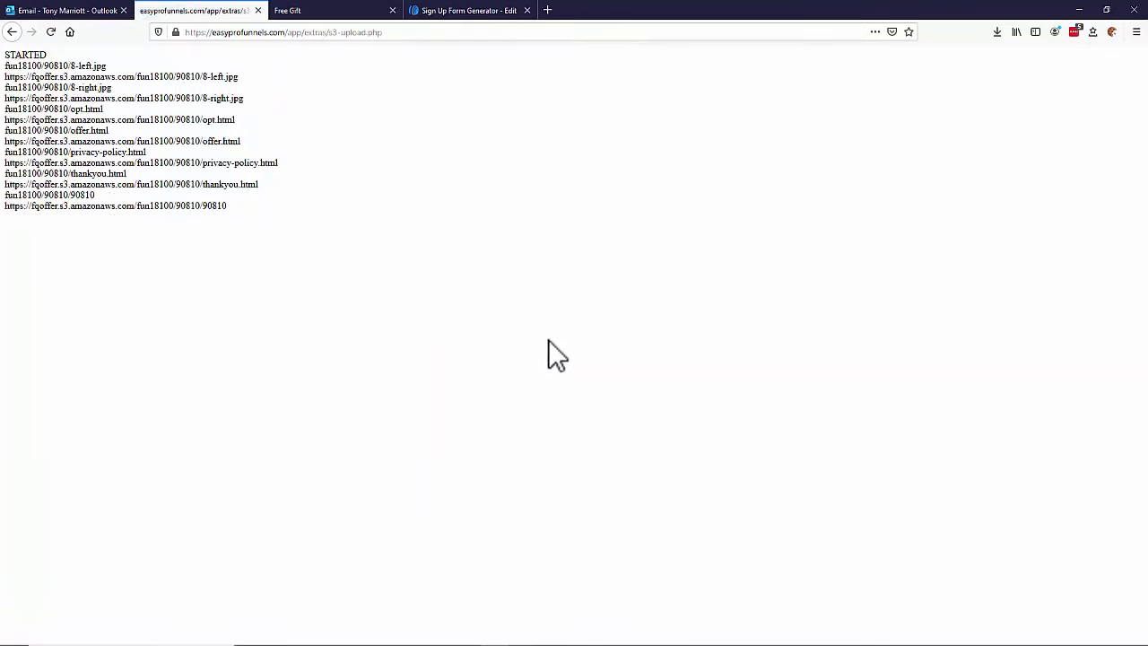
pyautogui.hotkey('alt', 'Left')
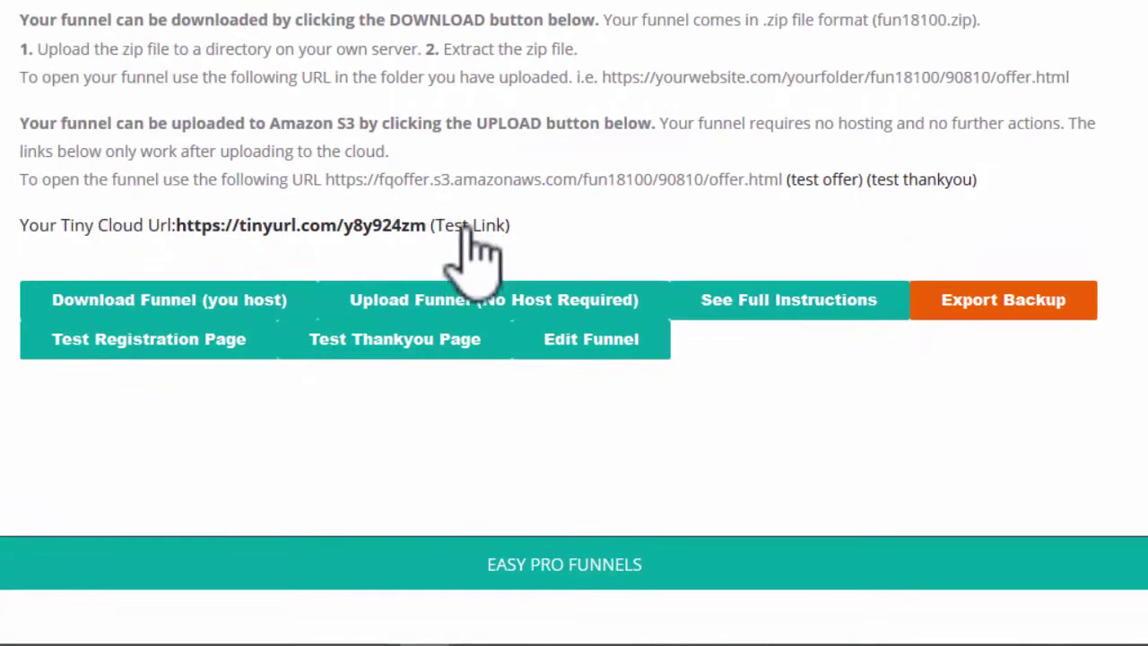
# Step: Test the tiny cloud URL and follow the uploaded offer page's Get It Now button to its sign-up form
pyautogui.click(472, 240)
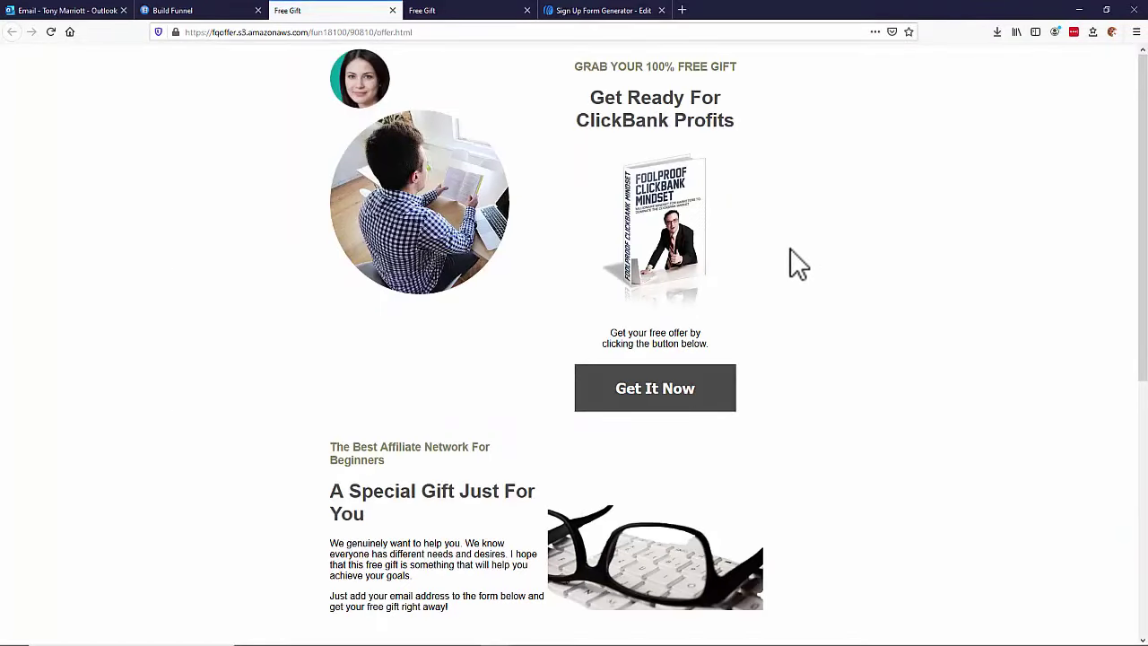
pyautogui.scroll(-1, 790, 249)
pyautogui.scroll(1, 792, 250)
pyautogui.scroll(-1, 806, 289)
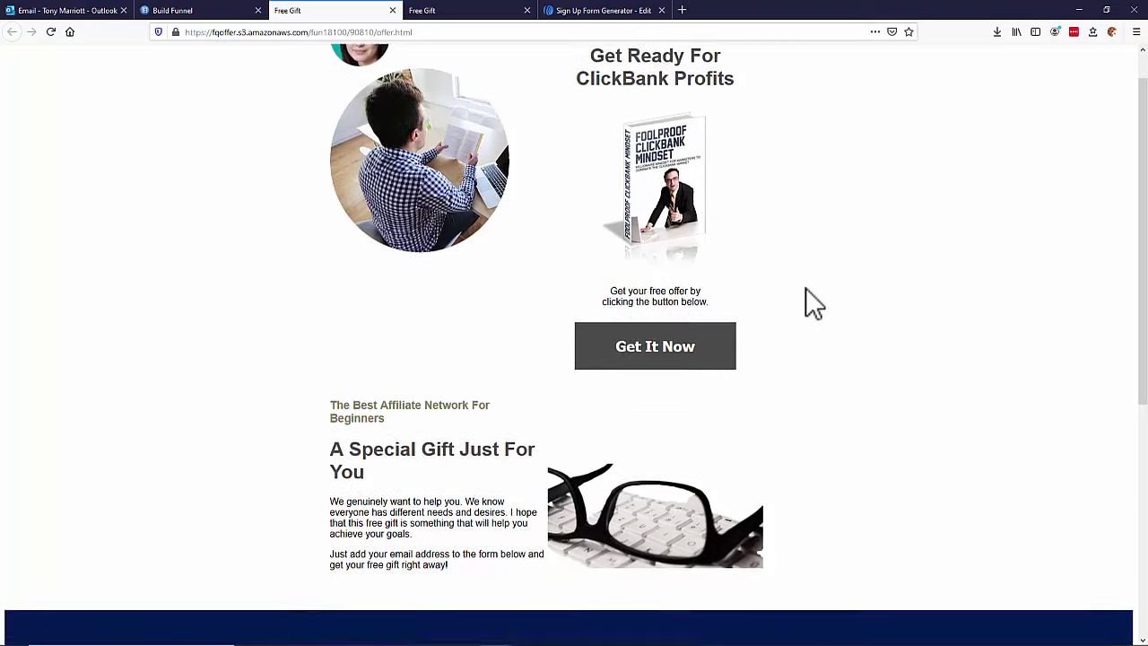
pyautogui.scroll(1, 798, 296)
pyautogui.click(664, 387)
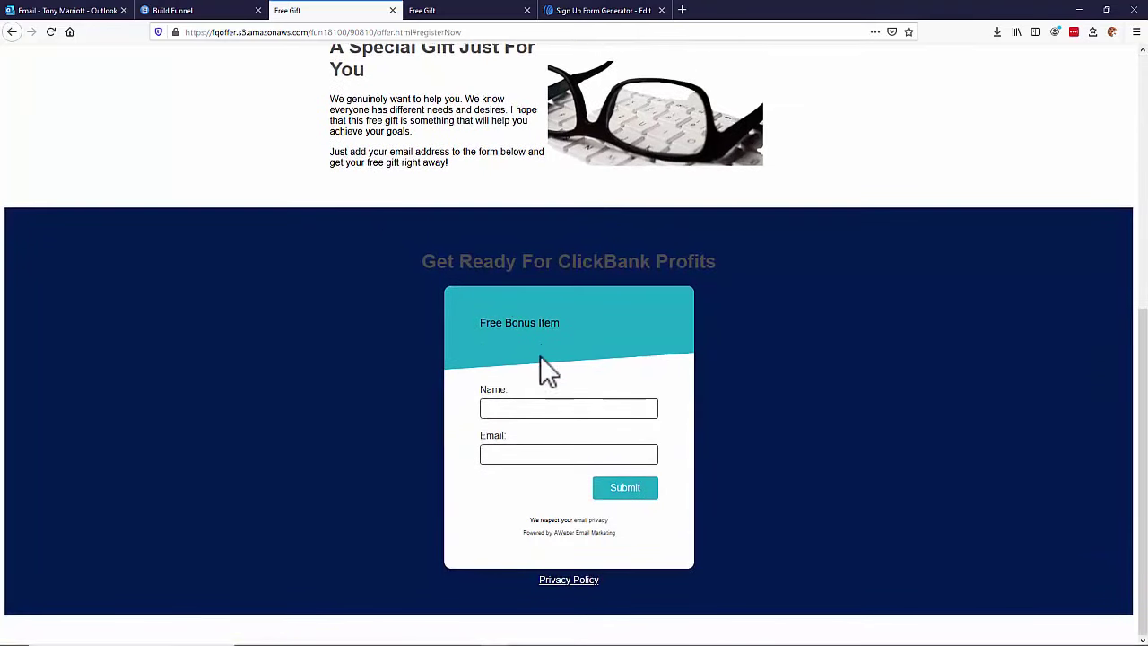
# Step: Go back to the Build Funnel page and test the uploaded thank-you page
pyautogui.click(208, 11)
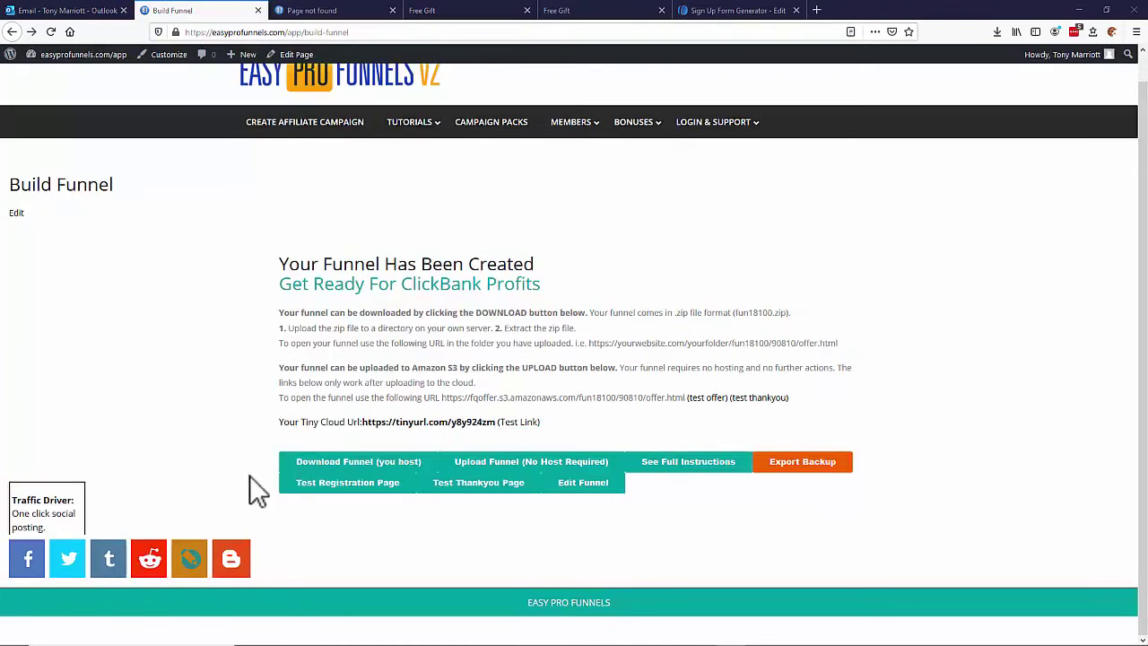
pyautogui.click(756, 397)
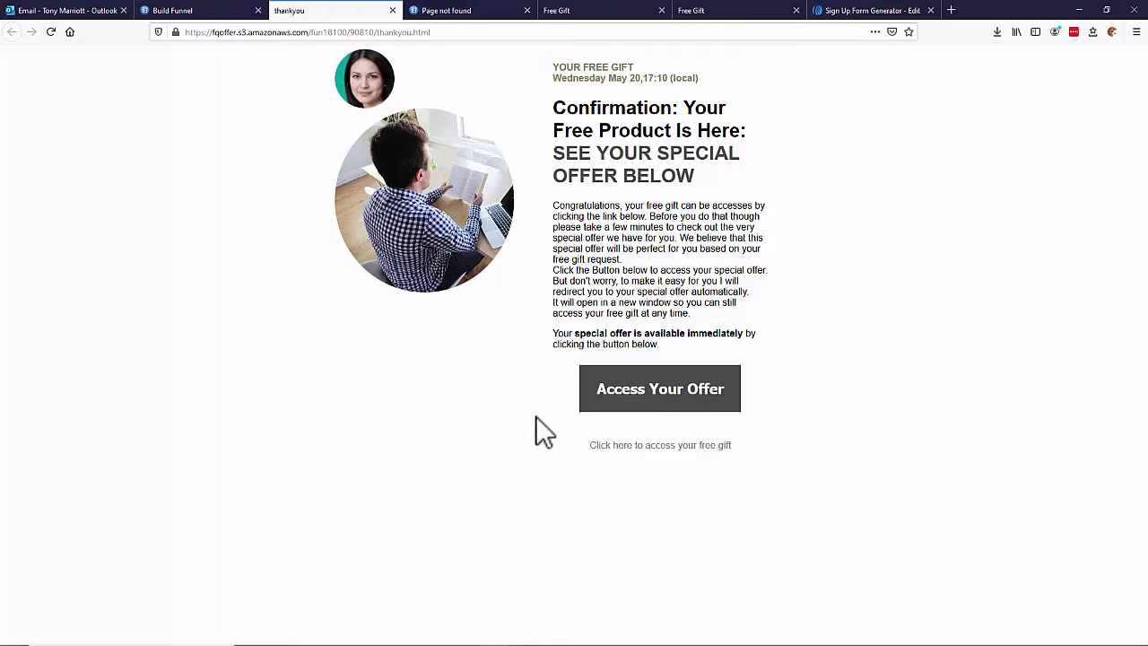
# Step: Test the thank-you page's free gift link and its Access Your Offer button, and return to the Build Funnel page
pyautogui.click(650, 446)
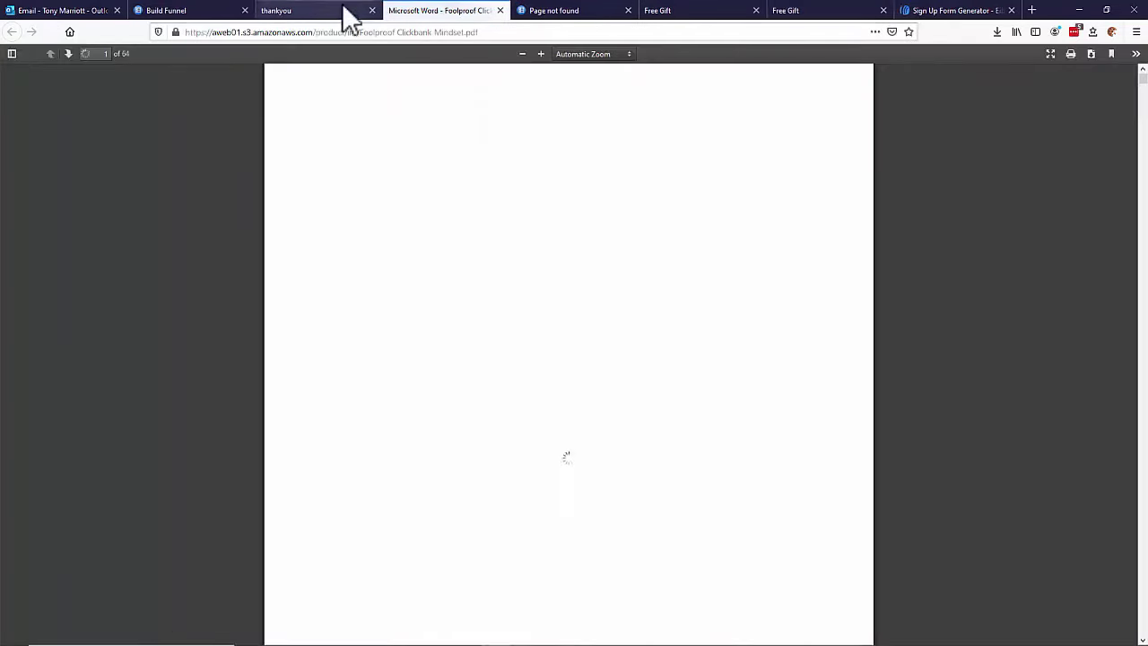
pyautogui.click(300, 13)
pyautogui.click(674, 399)
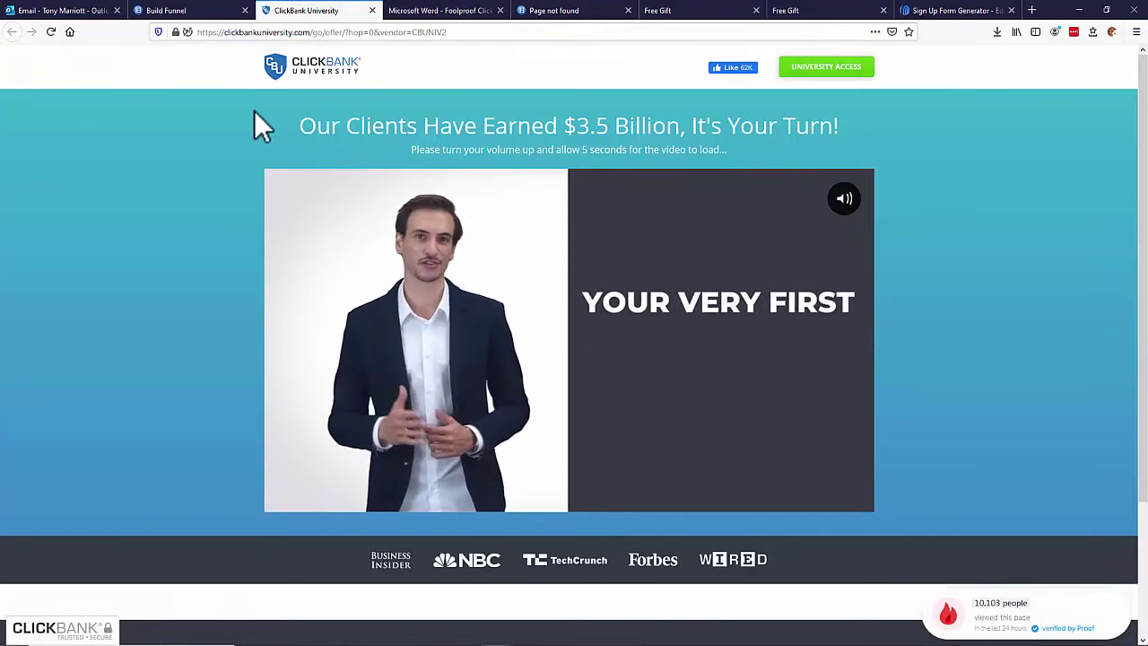
pyautogui.click(372, 10)
pyautogui.click(212, 14)
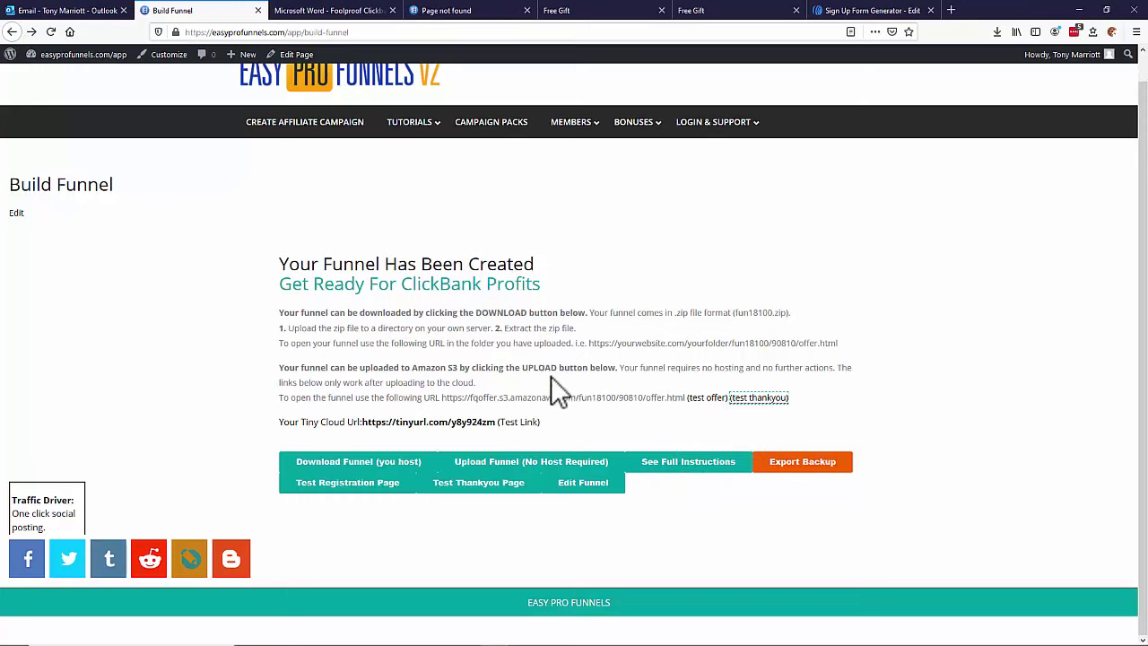
# Step: Start a new affiliate campaign for the niche "diet", keeping the stored ClickBank nickname
pyautogui.scroll(1, 539, 367)
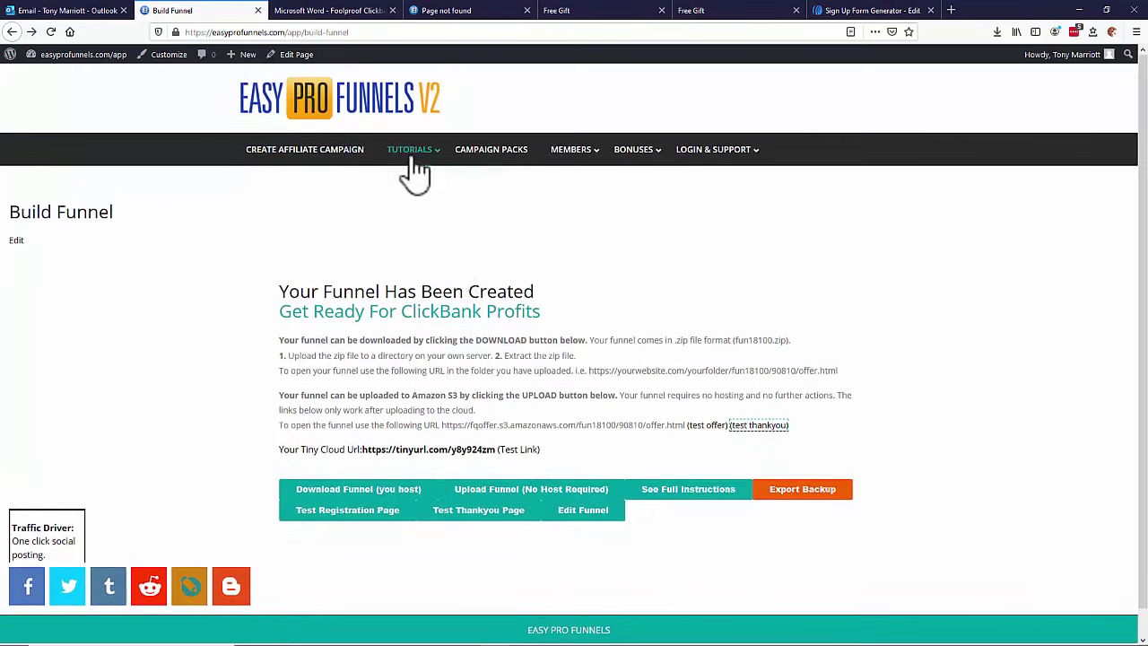
pyautogui.click(315, 167)
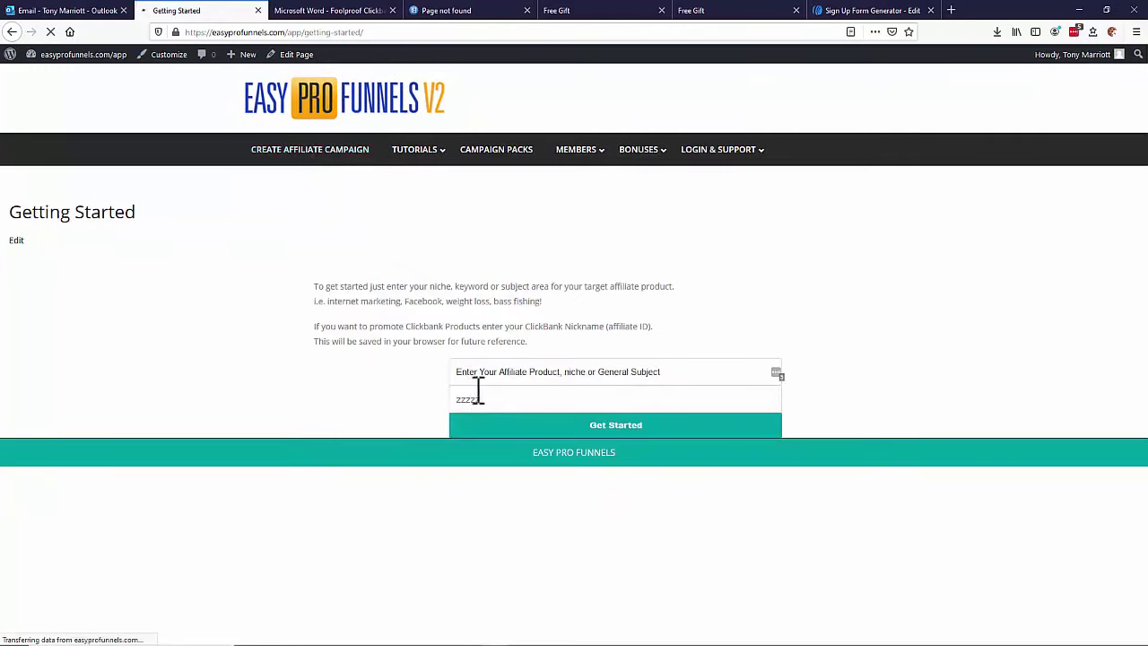
pyautogui.click(472, 378)
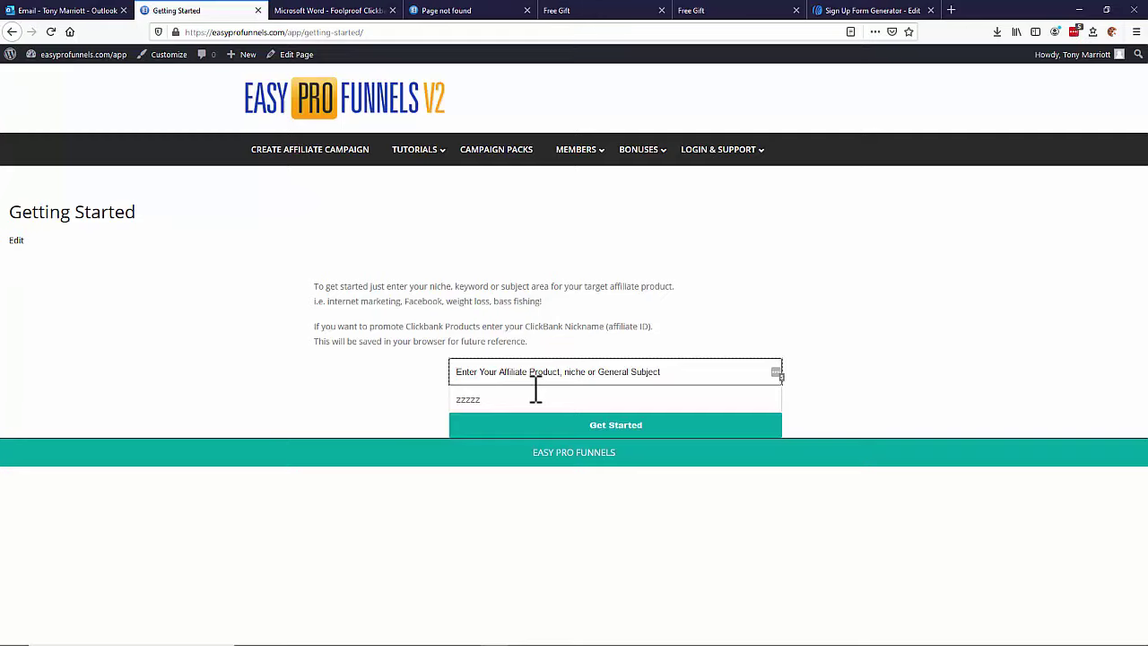
pyautogui.write('diet')
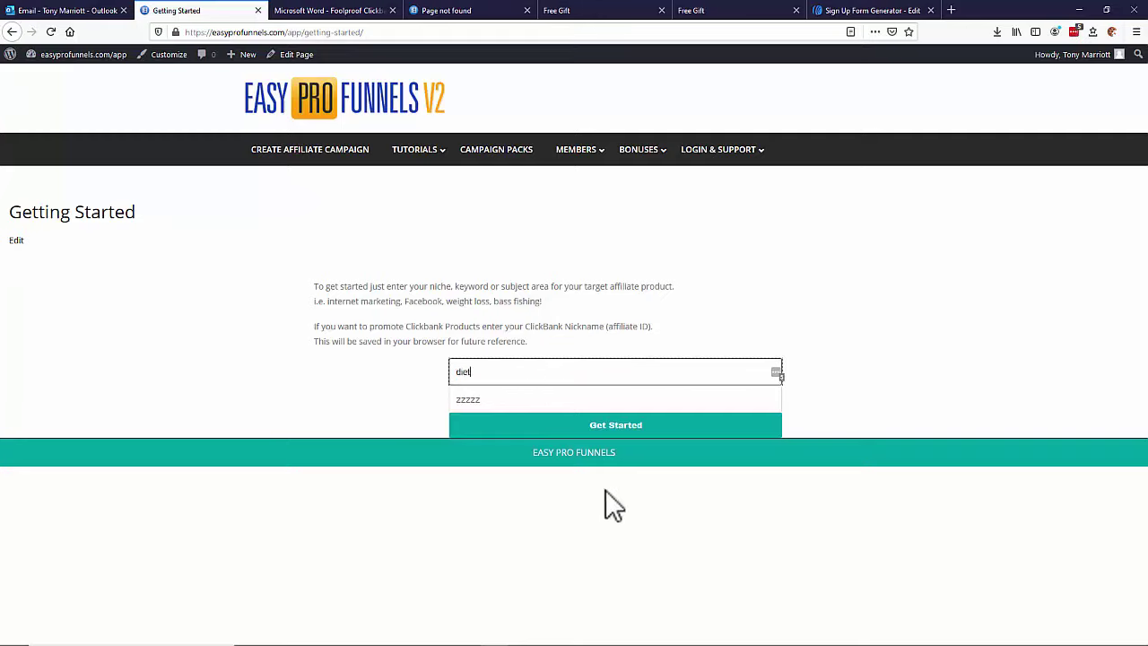
pyautogui.click(606, 440)
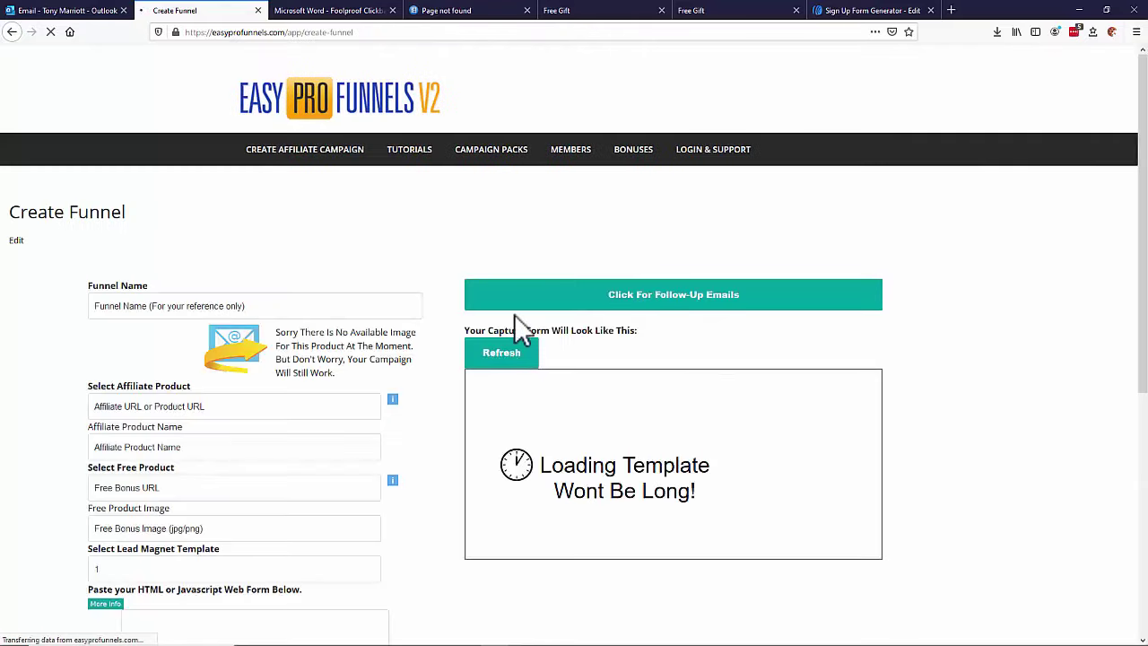
# Step: Select the ClickBank product Custom Keto Diet as the funnel's affiliate product
pyautogui.scroll(-3, 520, 323)
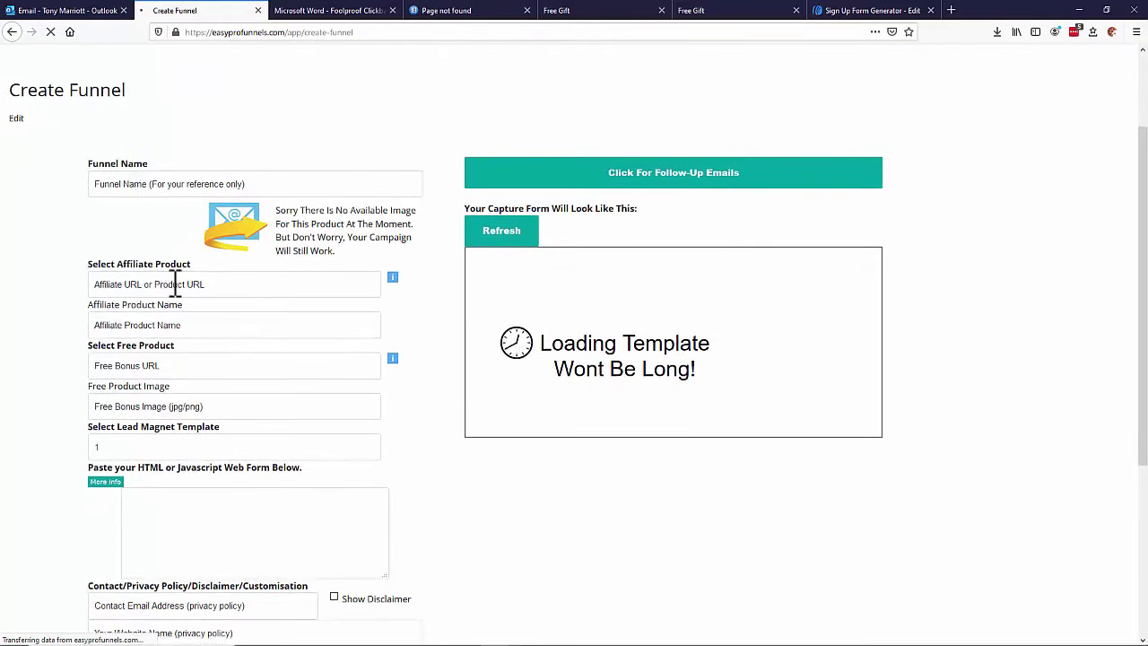
pyautogui.click(173, 284)
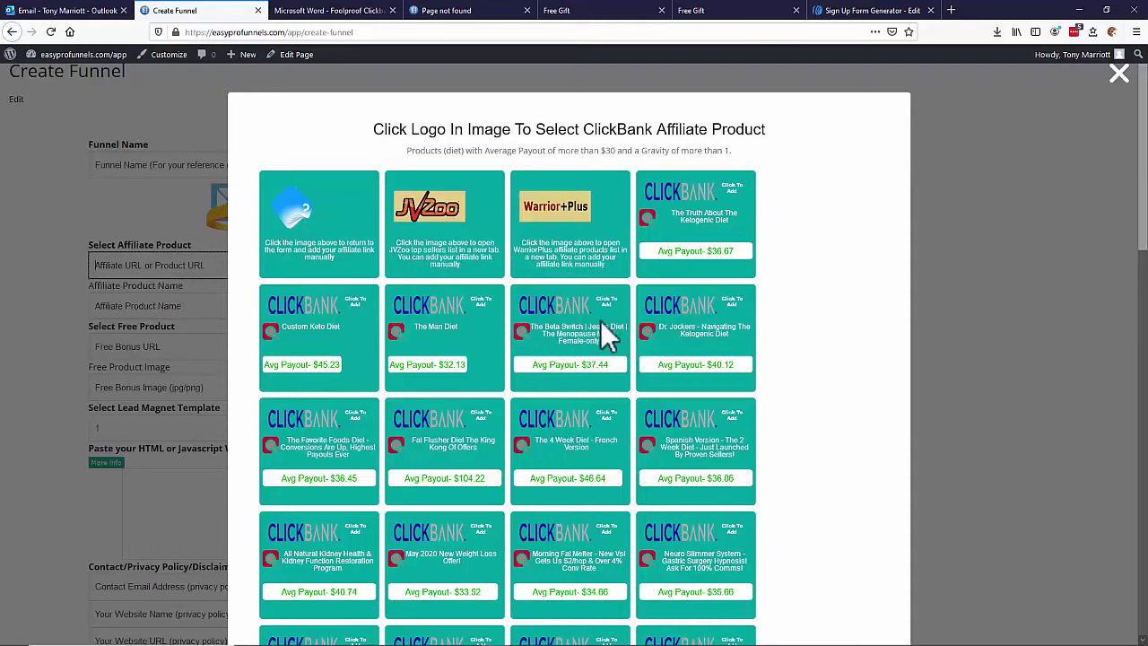
pyautogui.click(359, 314)
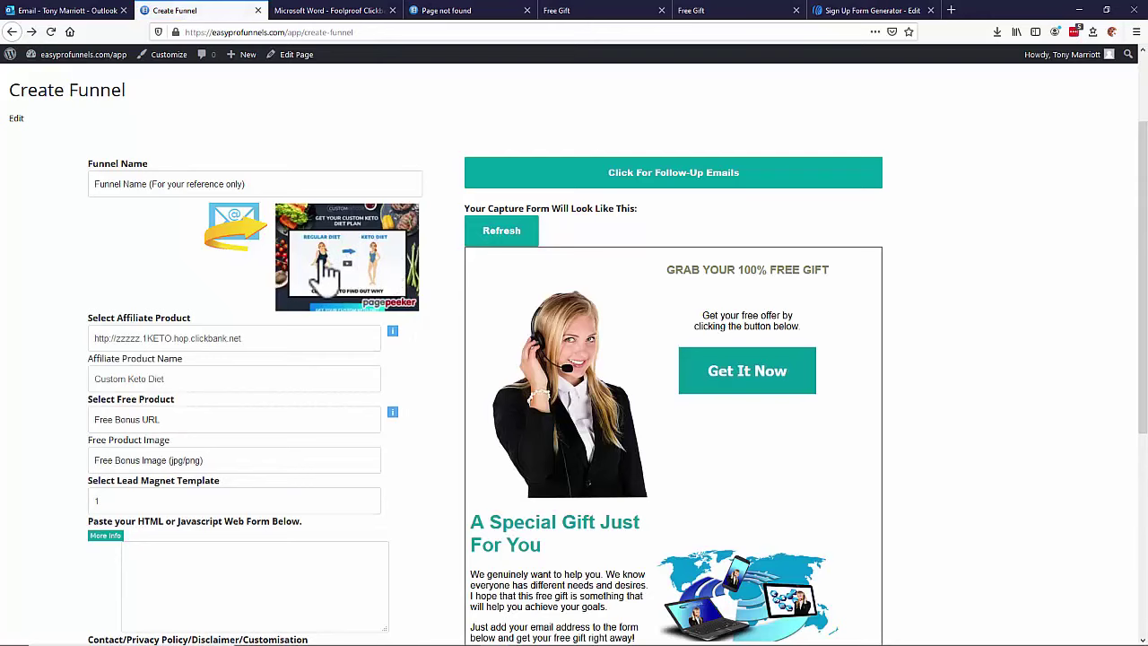
# Step: Choose Flat Belly Made Easy from the Diet & Weight Loss category as the free product
pyautogui.scroll(-1, 397, 372)
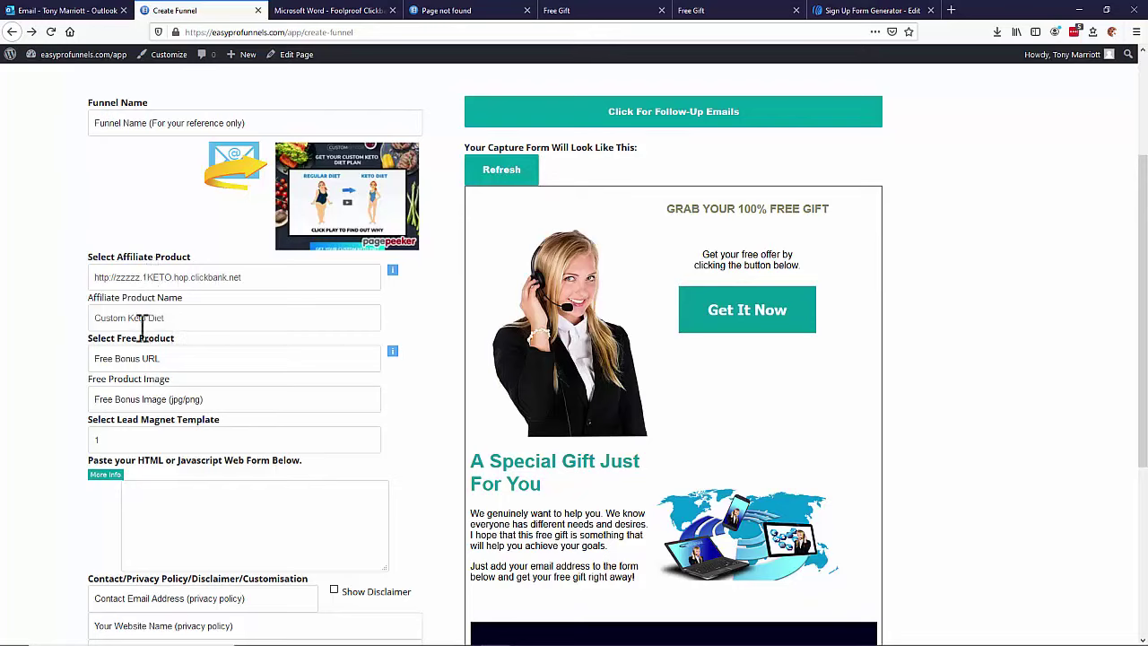
pyautogui.click(156, 358)
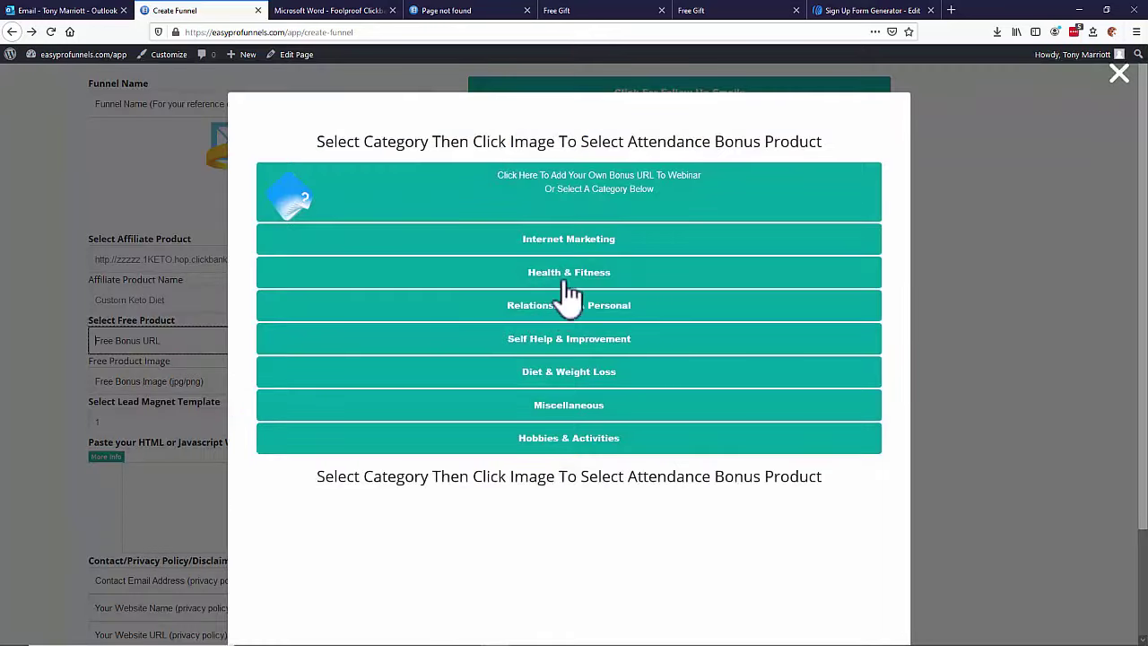
pyautogui.click(585, 379)
pyautogui.scroll(-3, 559, 400)
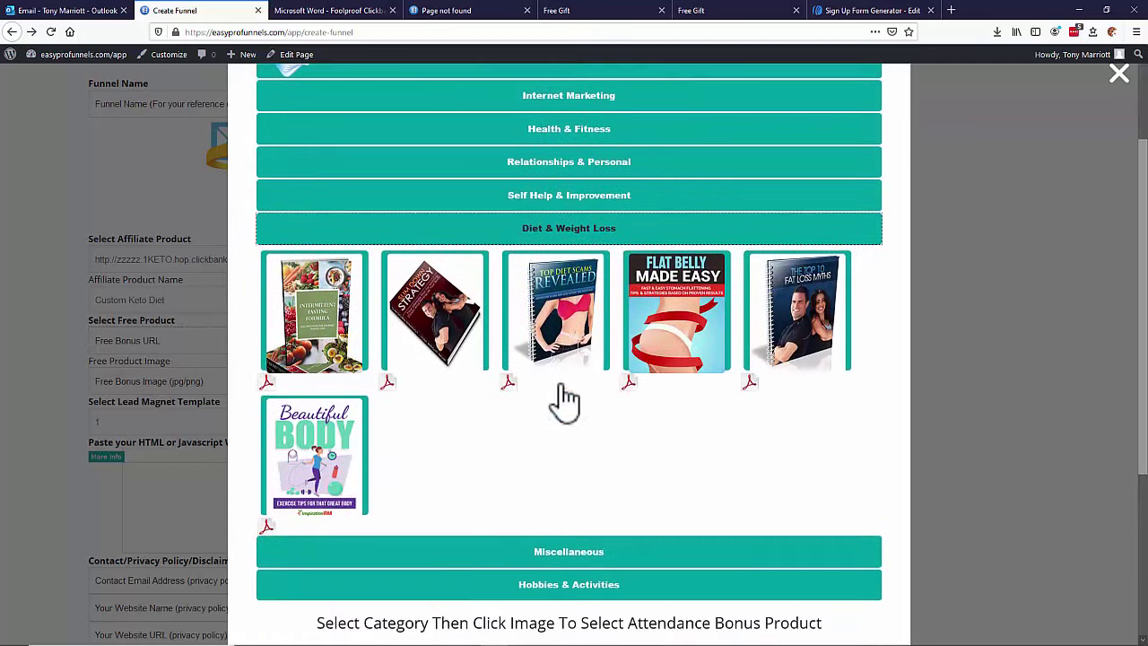
pyautogui.click(691, 327)
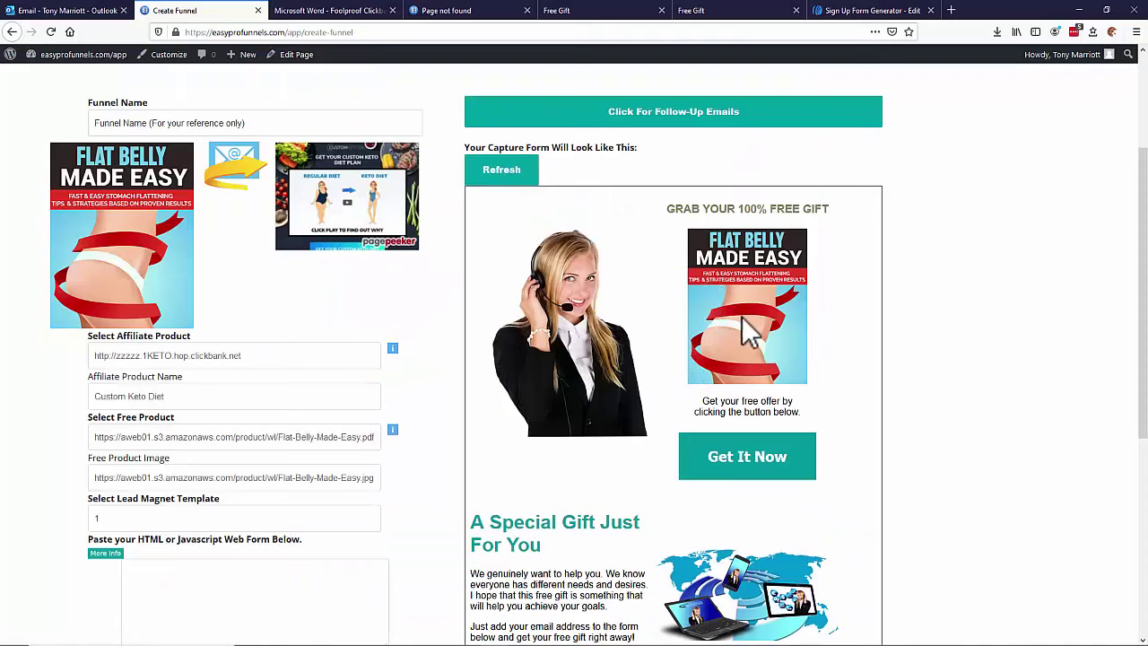
# Step: Review the capture form preview and select lead magnet template 2, showing the stretching woman
pyautogui.scroll(-1, 747, 328)
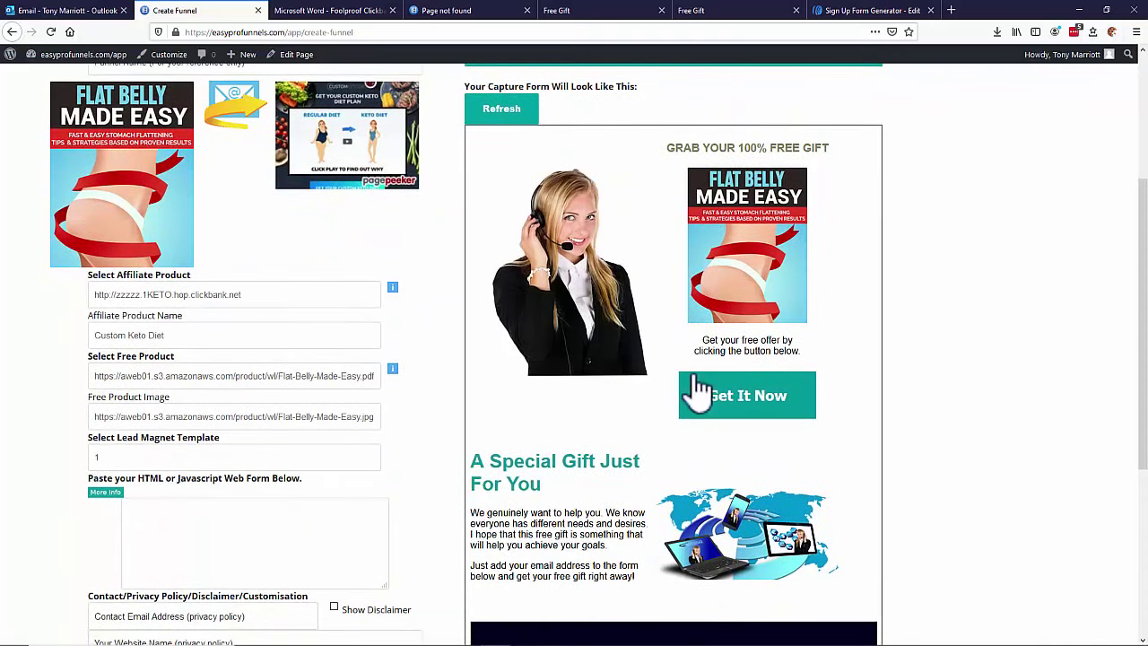
pyautogui.scroll(-2, 664, 454)
pyautogui.scroll(2, 649, 392)
pyautogui.click(124, 458)
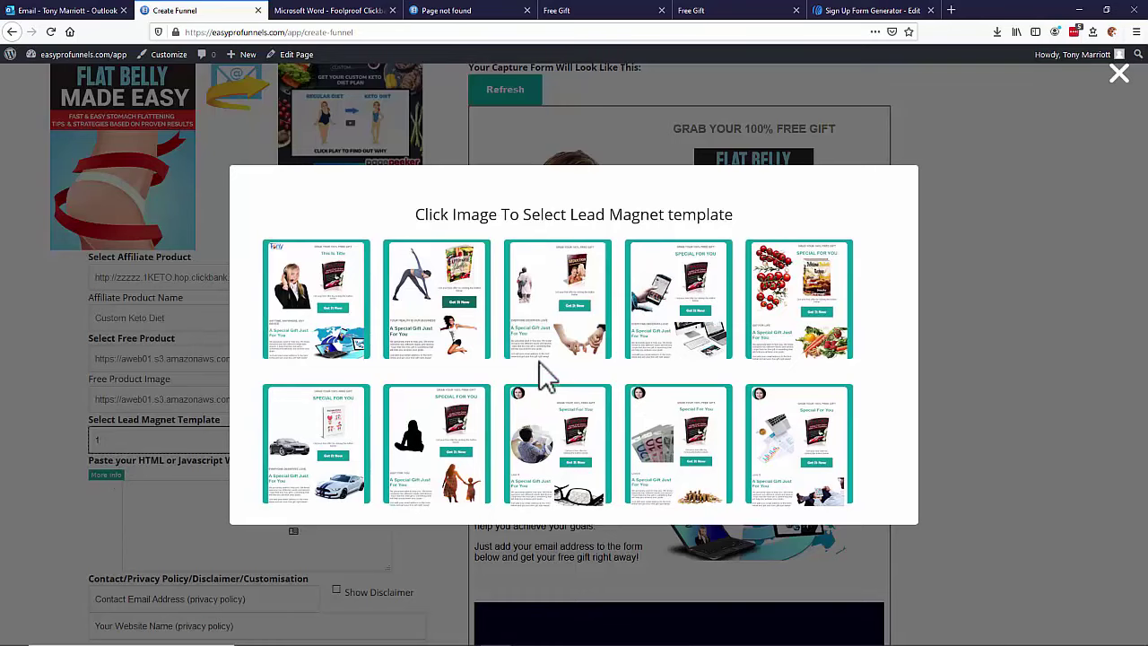
pyautogui.click(408, 309)
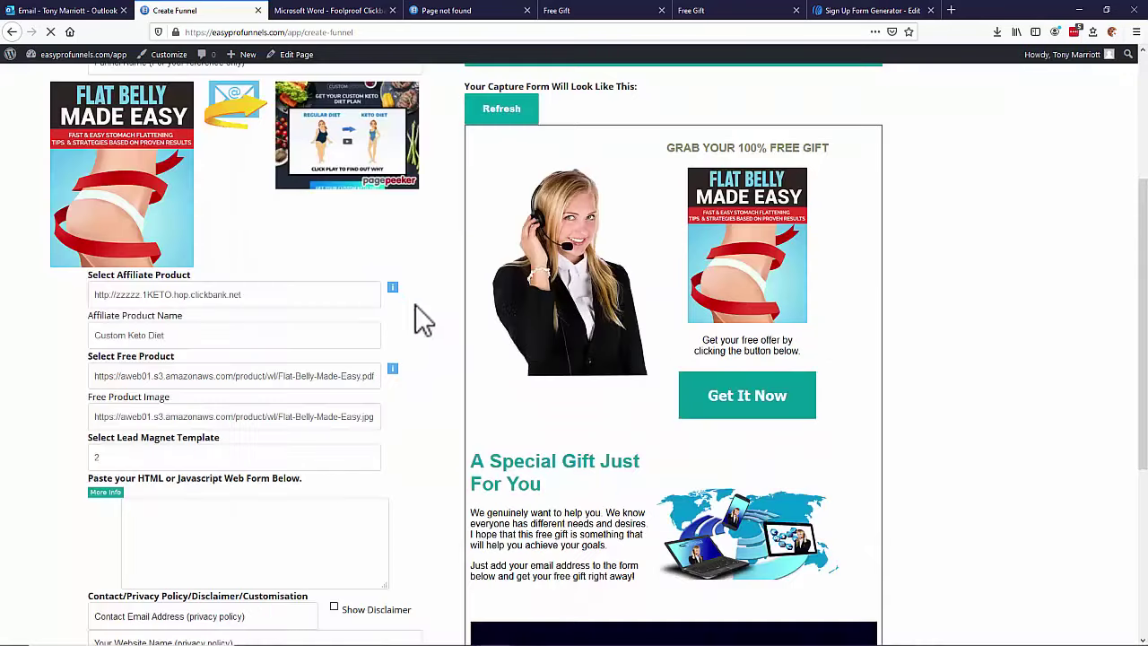
pyautogui.scroll(-1, 864, 384)
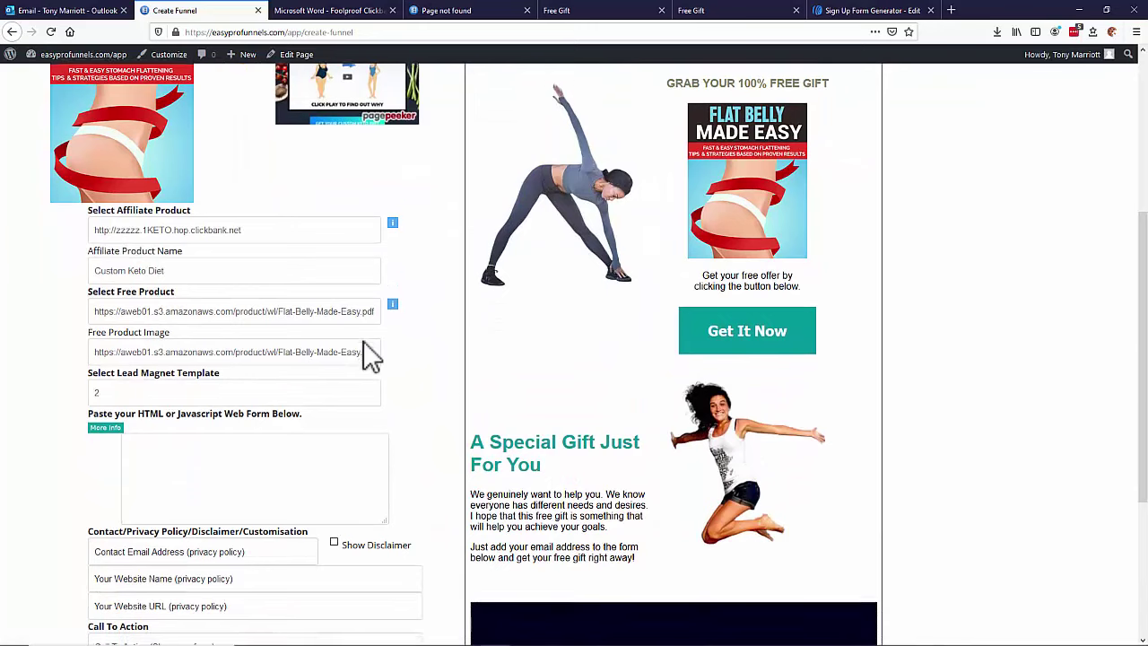
# Step: Copy the JavaScript snippet from the AWeber sign-up form and paste it into the funnel's web form code field
pyautogui.scroll(-2, 129, 381)
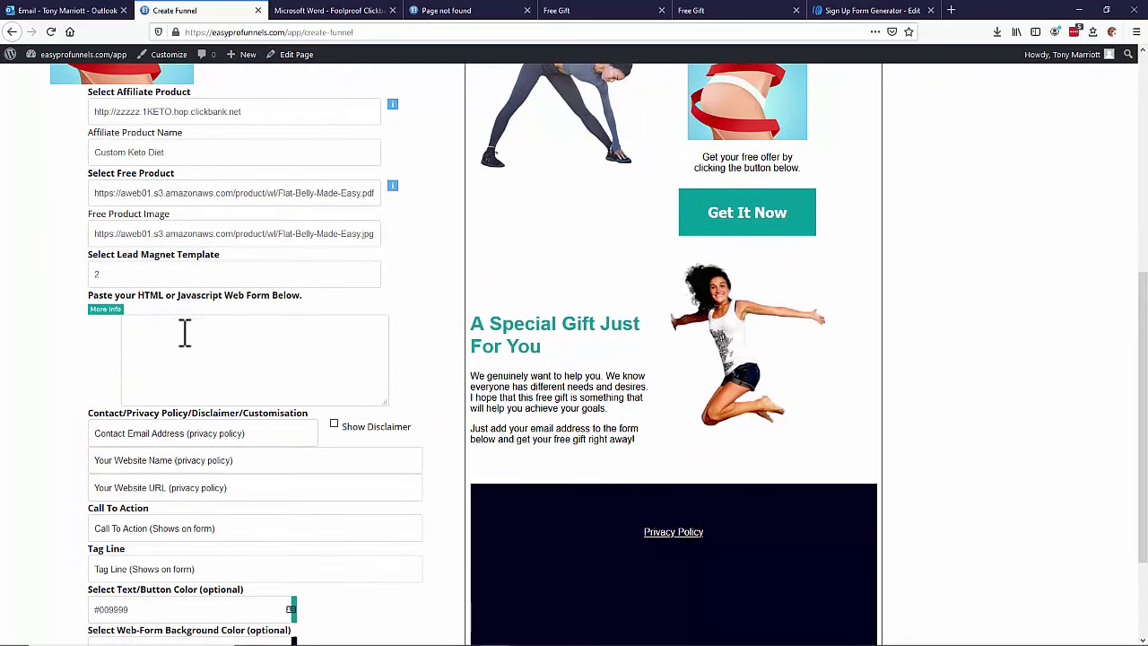
pyautogui.click(869, 11)
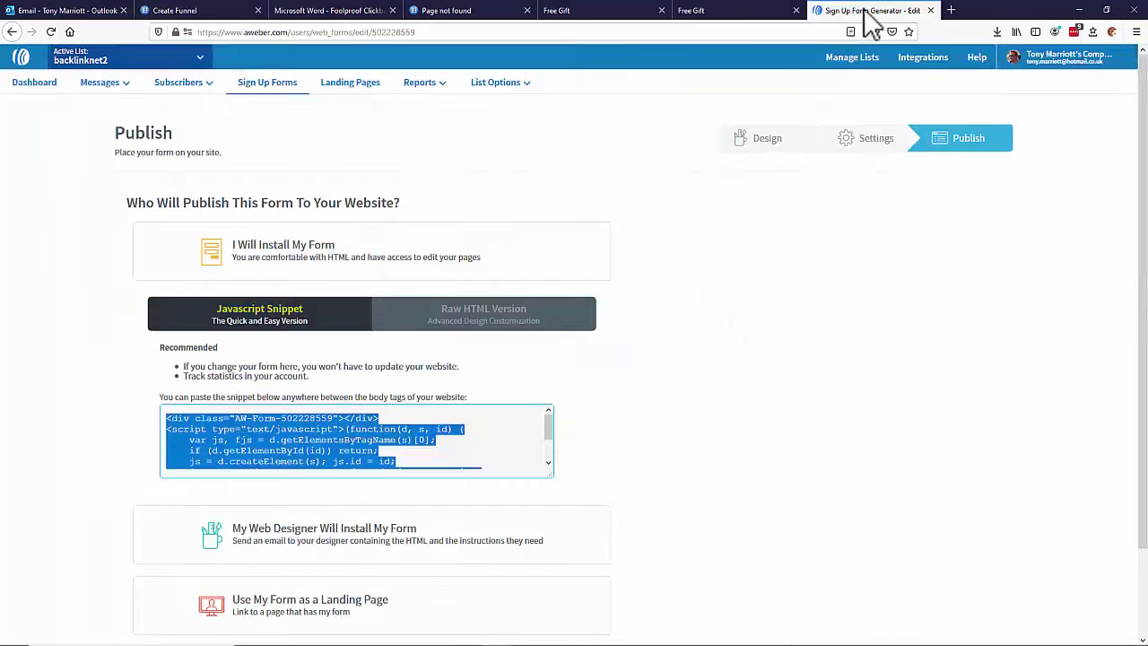
pyautogui.rightClick(271, 447)
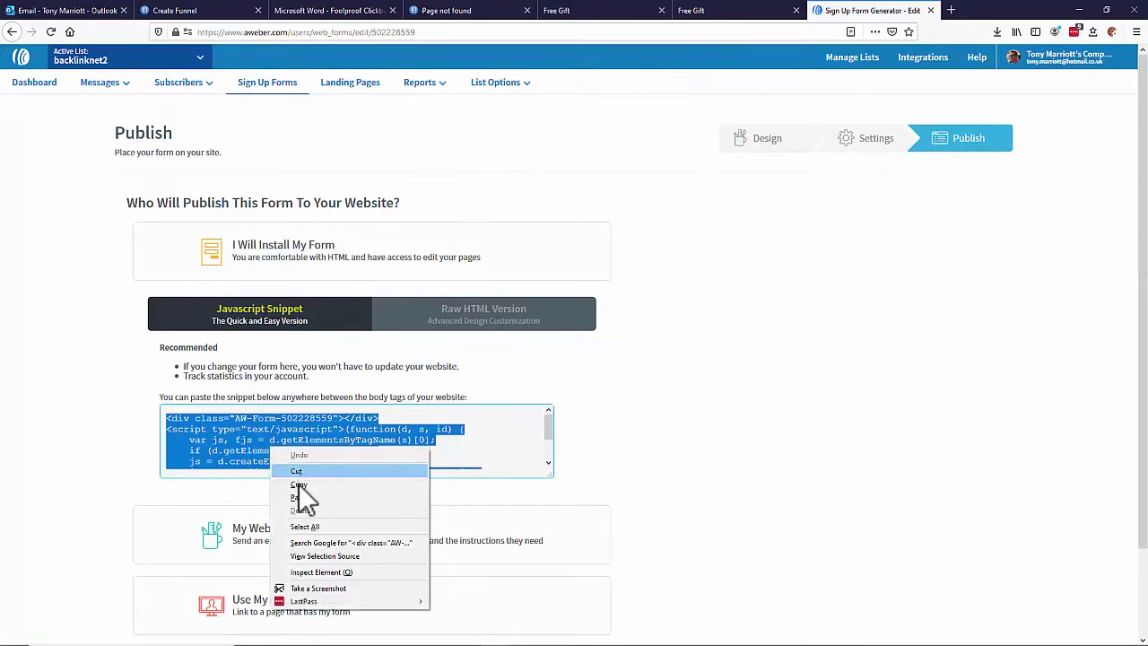
pyautogui.click(300, 484)
pyautogui.click(186, 12)
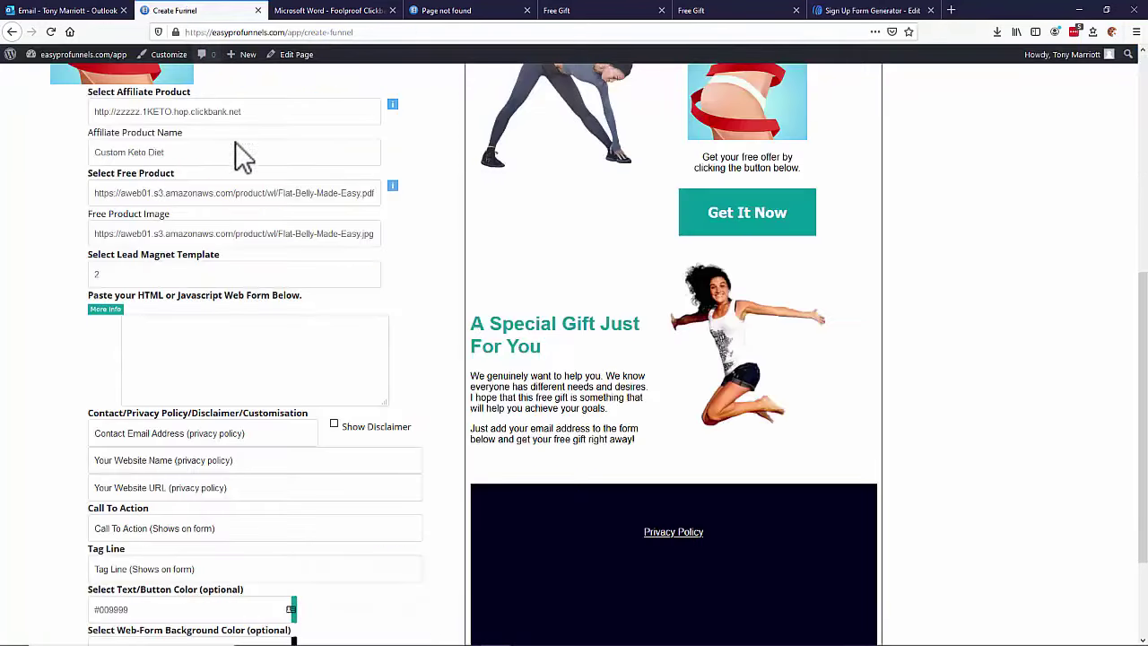
pyautogui.rightClick(159, 328)
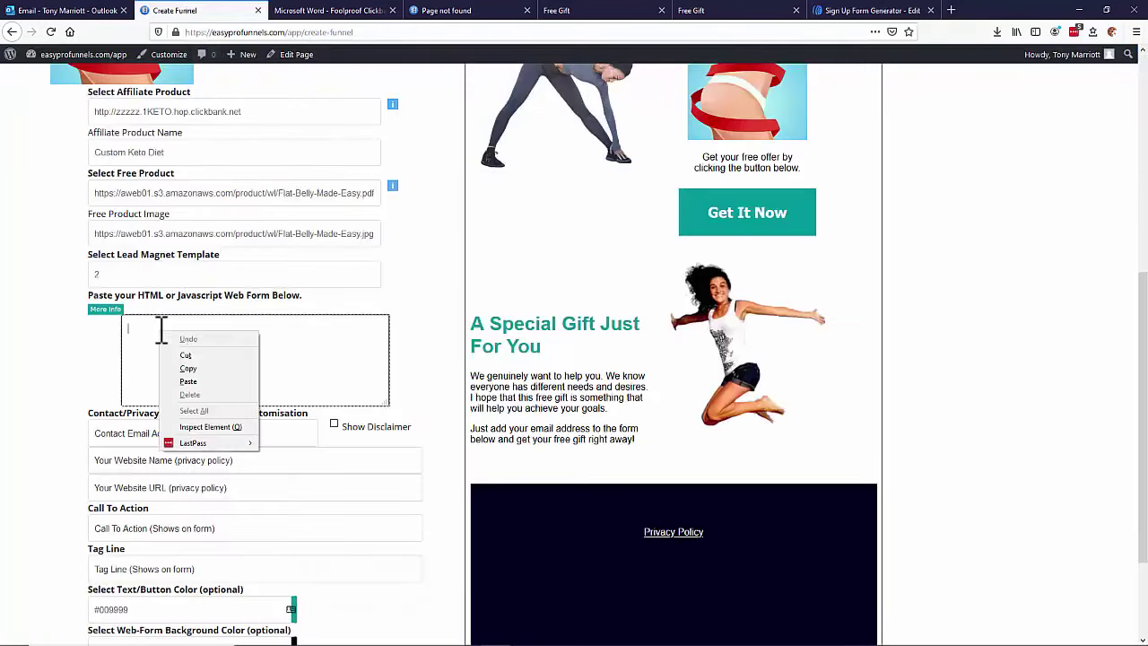
pyautogui.click(193, 379)
# Step: Fill in the privacy policy's contact e-mail and use the stored https website address as both the website name and URL
pyautogui.scroll(-3, 327, 244)
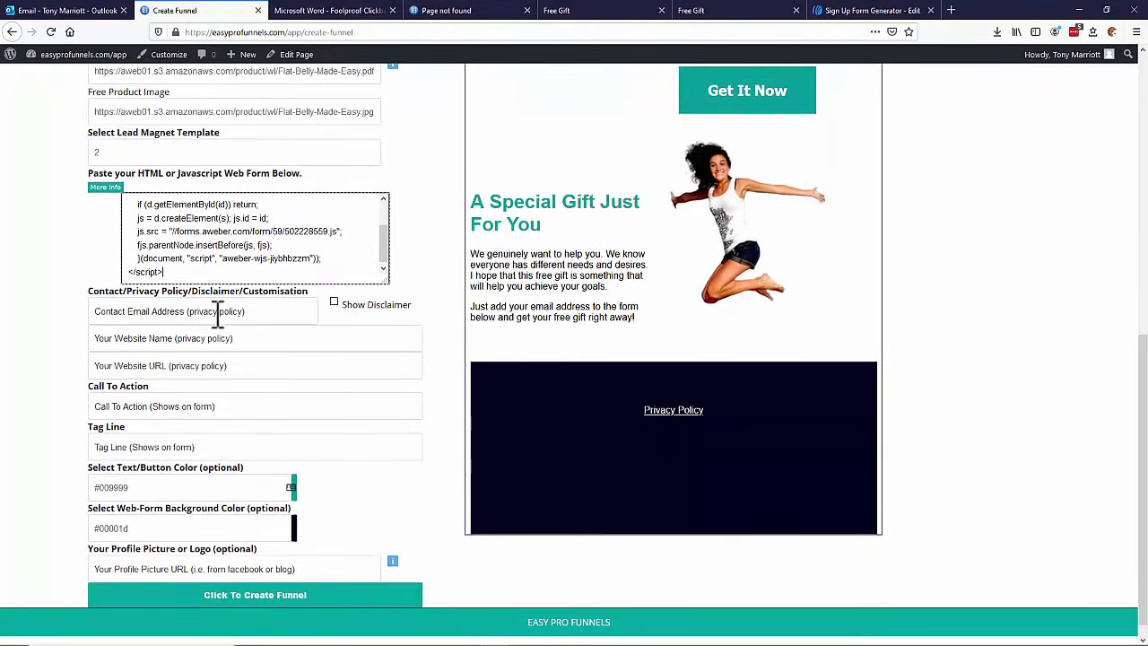
pyautogui.click(153, 316)
pyautogui.click(149, 333)
pyautogui.click(149, 338)
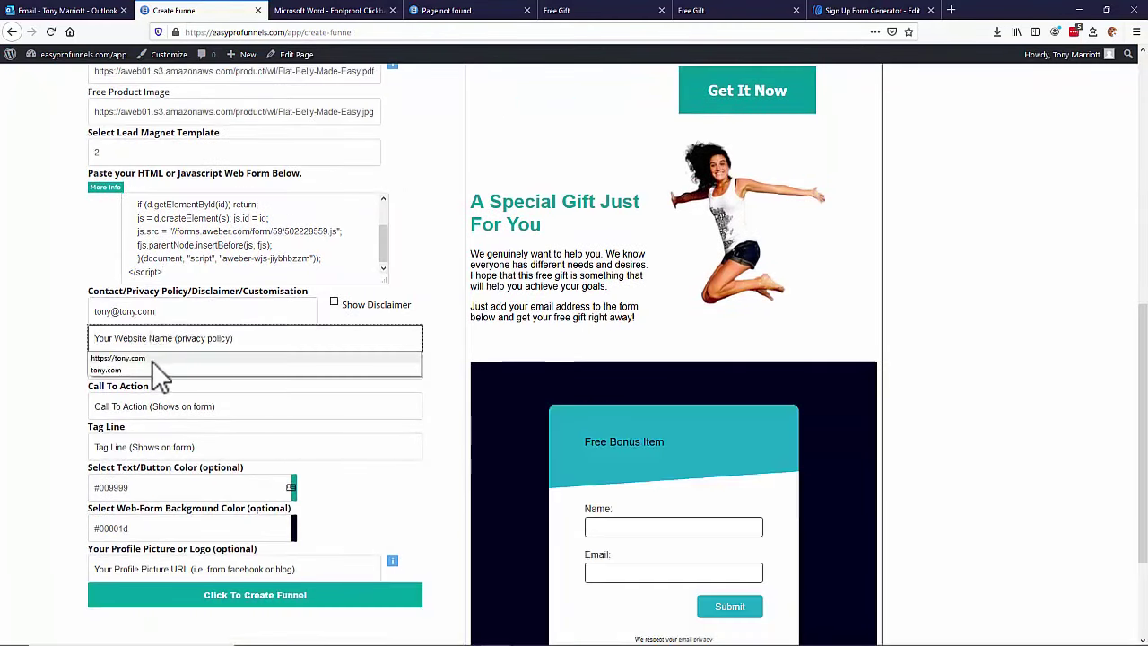
pyautogui.click(152, 359)
pyautogui.click(153, 365)
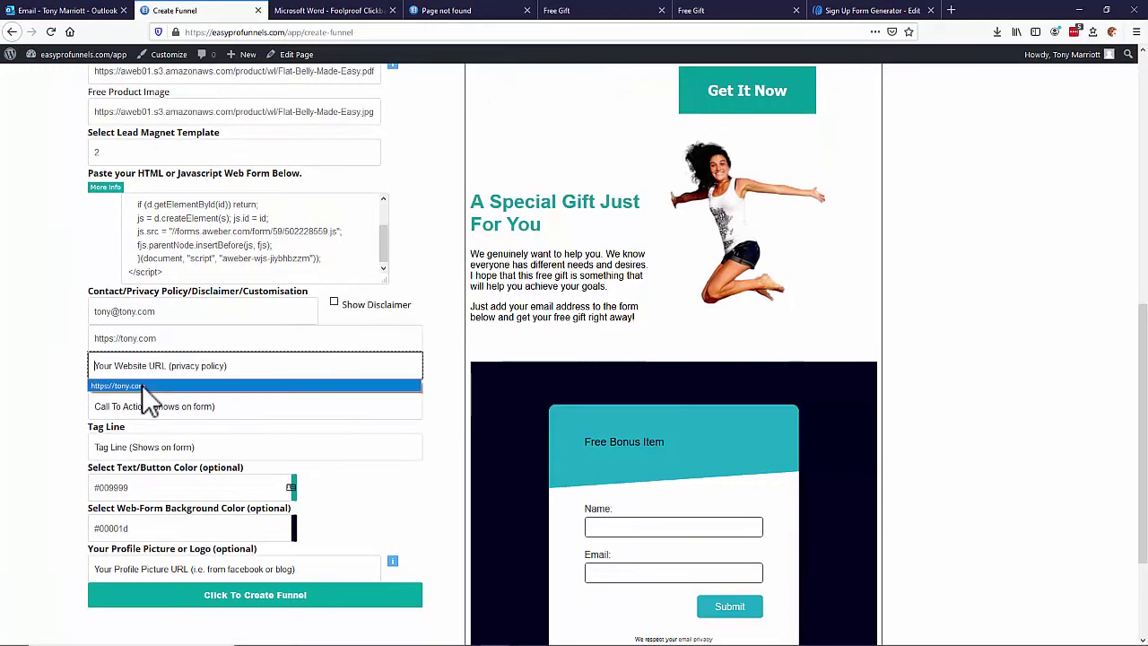
pyautogui.click(141, 385)
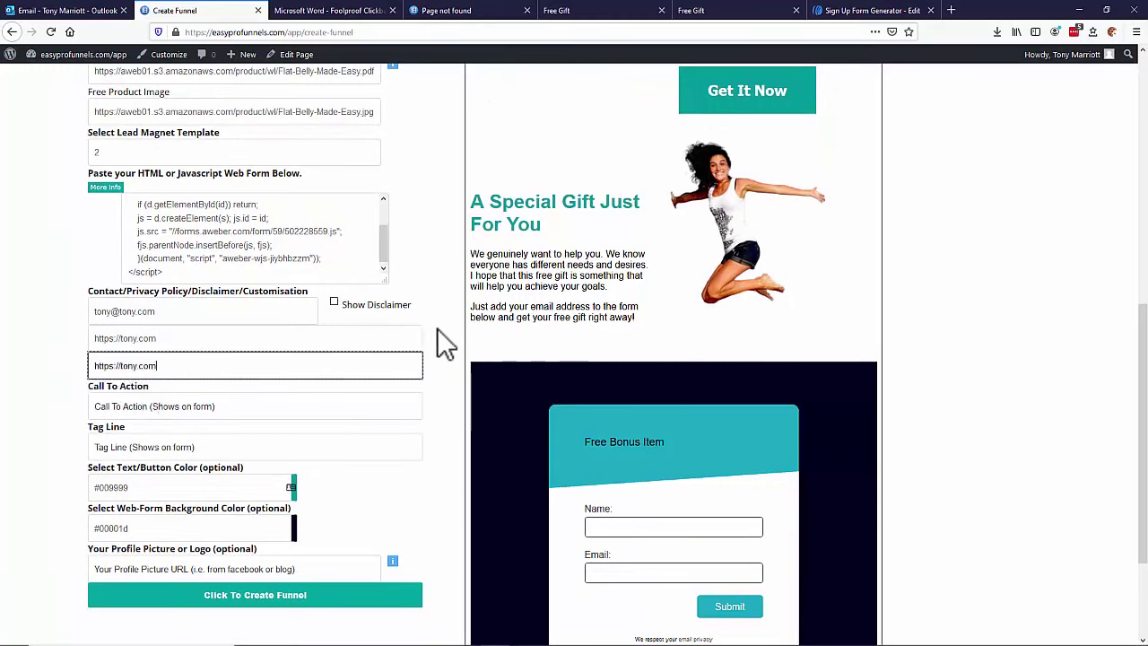
# Step: Set the form's call to action to "Lose Weight Now" from the stored suggestions
pyautogui.scroll(-1, 417, 359)
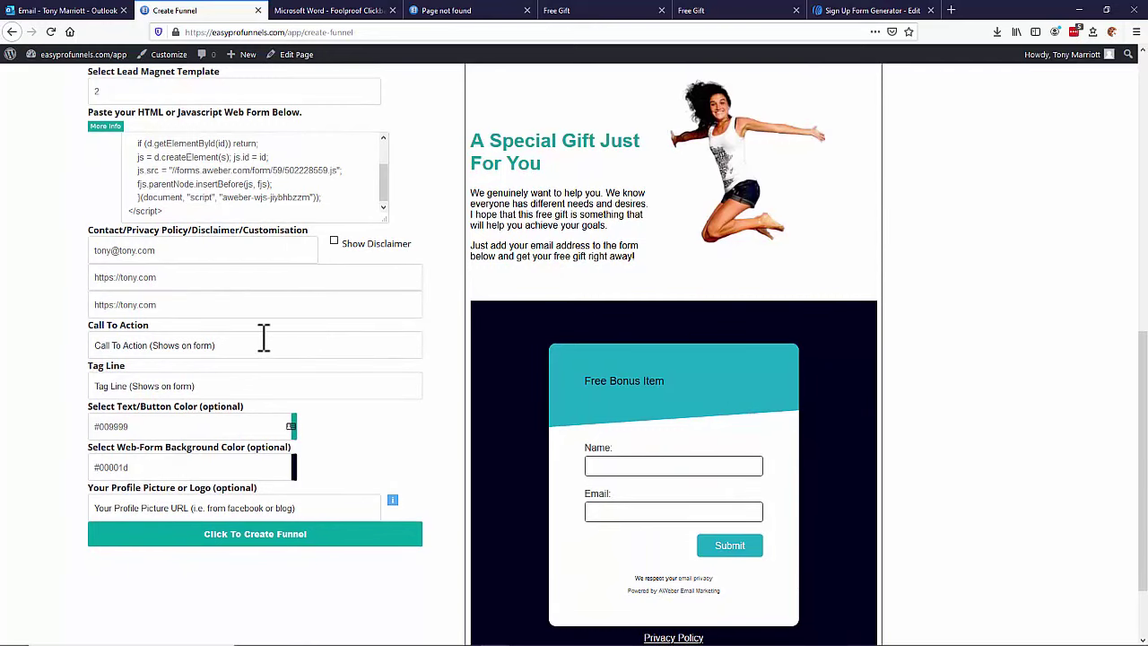
pyautogui.scroll(-1, 263, 337)
pyautogui.click(187, 284)
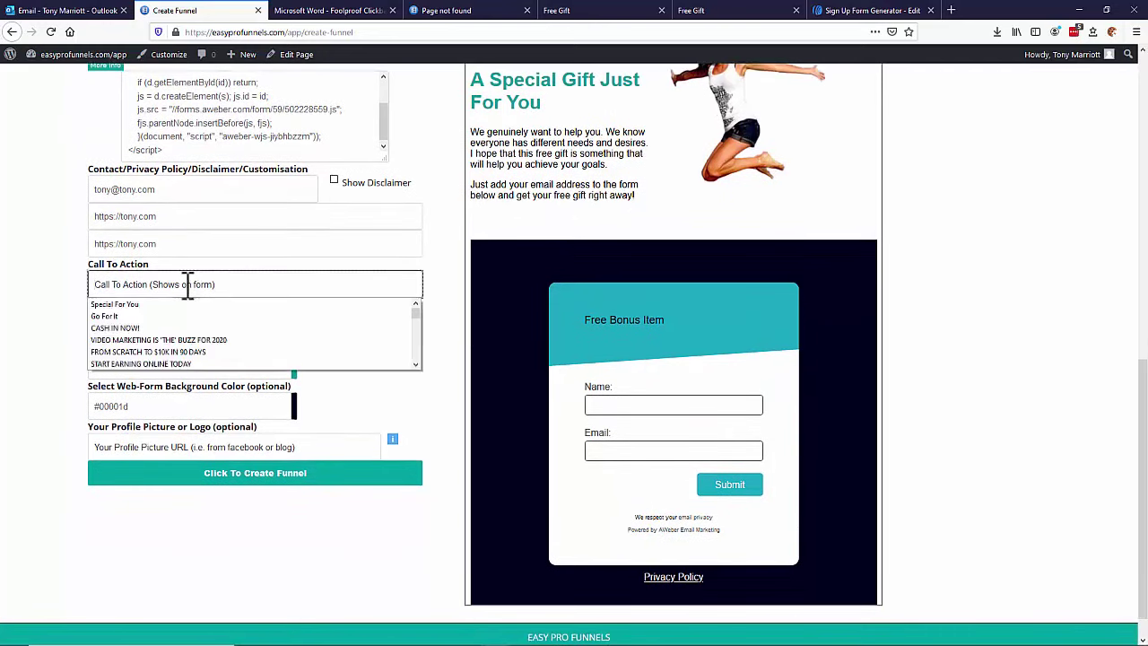
pyautogui.scroll(-3, 134, 355)
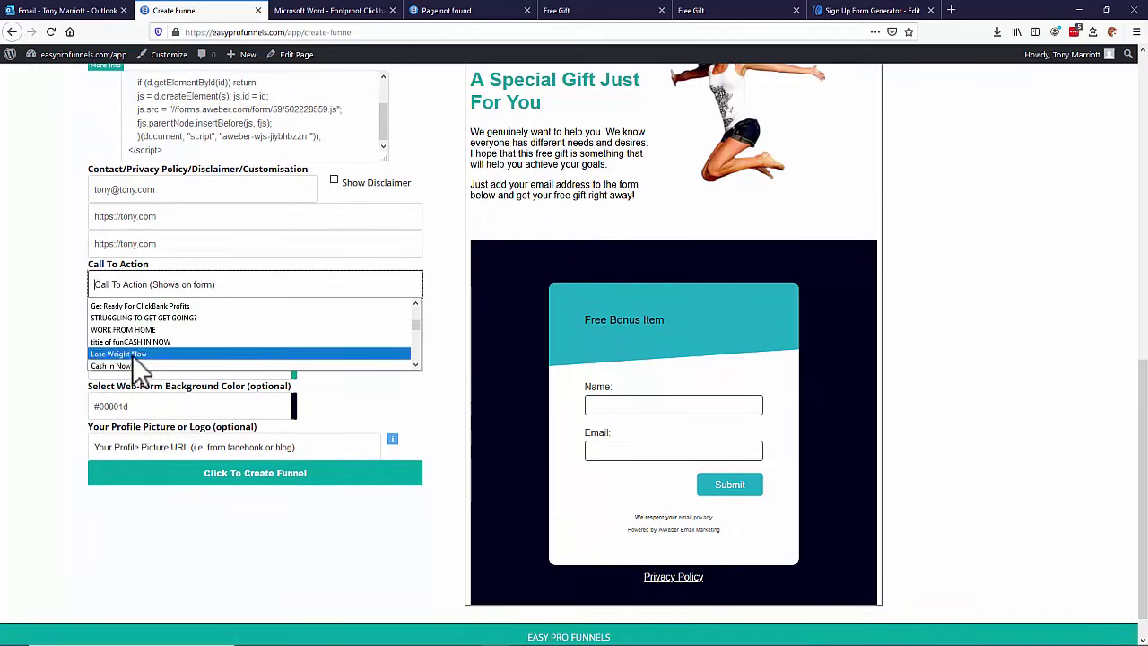
pyautogui.click(132, 354)
# Step: Set the tag line to the stored text "Every Day Is A Good Day To Sart Slimming. Don't Wait Get To It Right Now!"
pyautogui.click(195, 328)
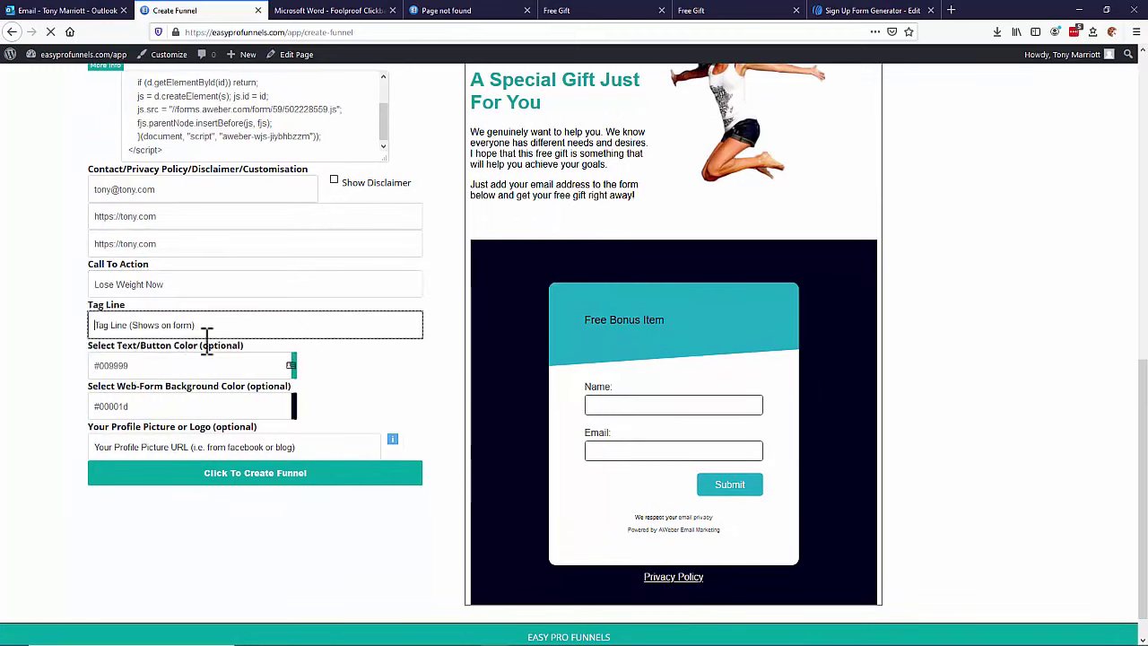
pyautogui.click(244, 327)
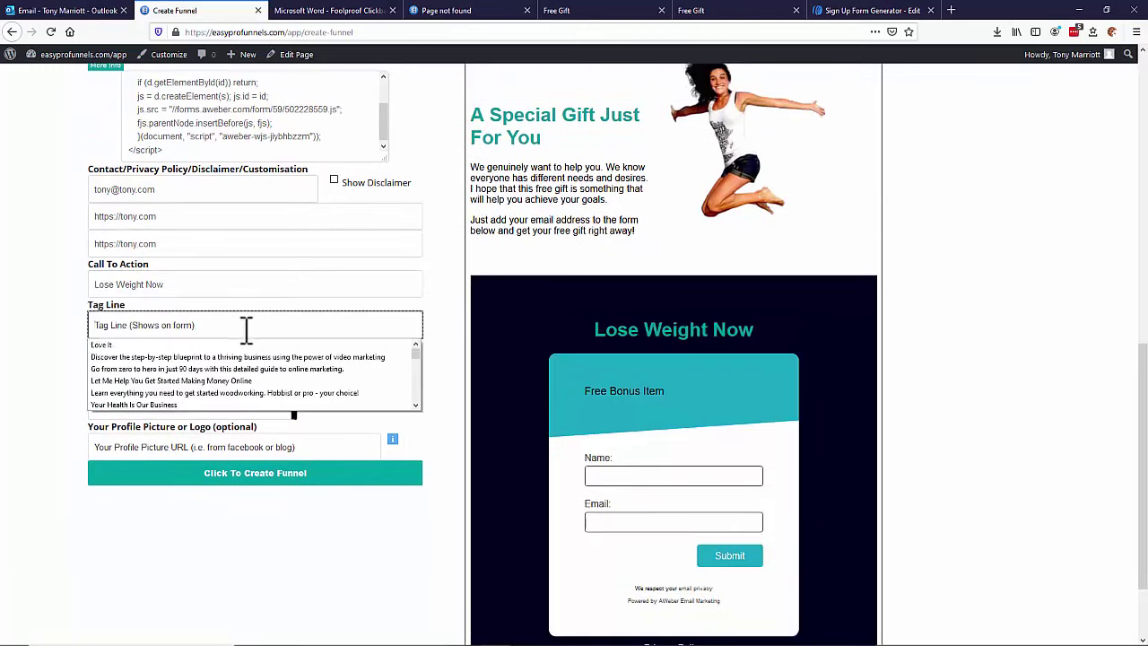
pyautogui.scroll(-2, 171, 369)
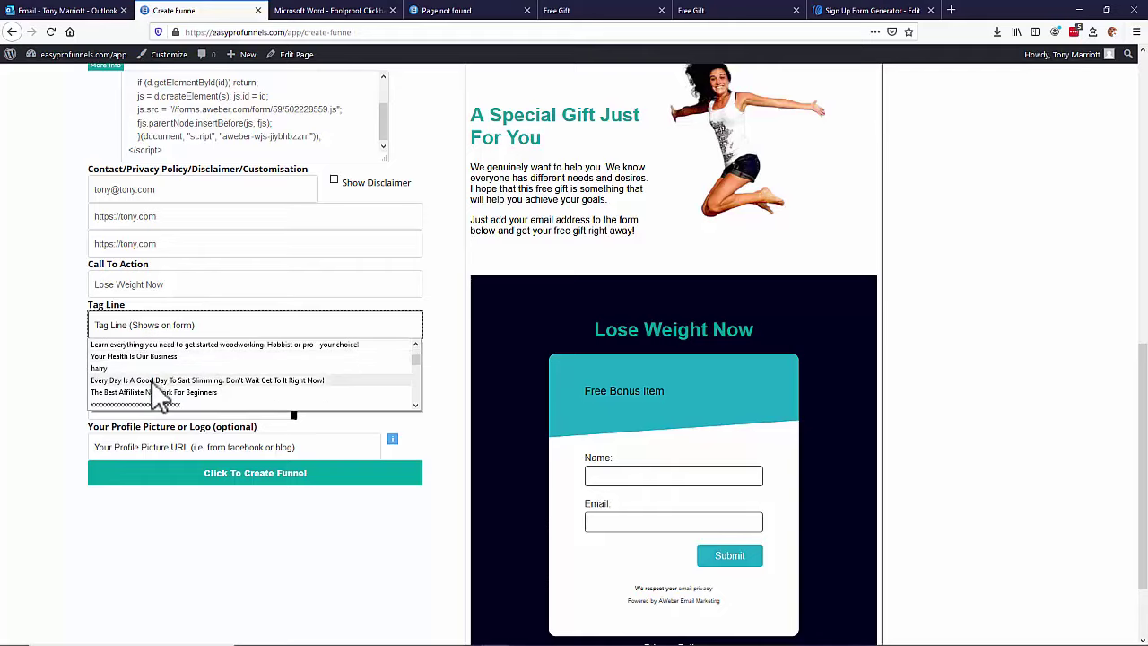
pyautogui.click(160, 380)
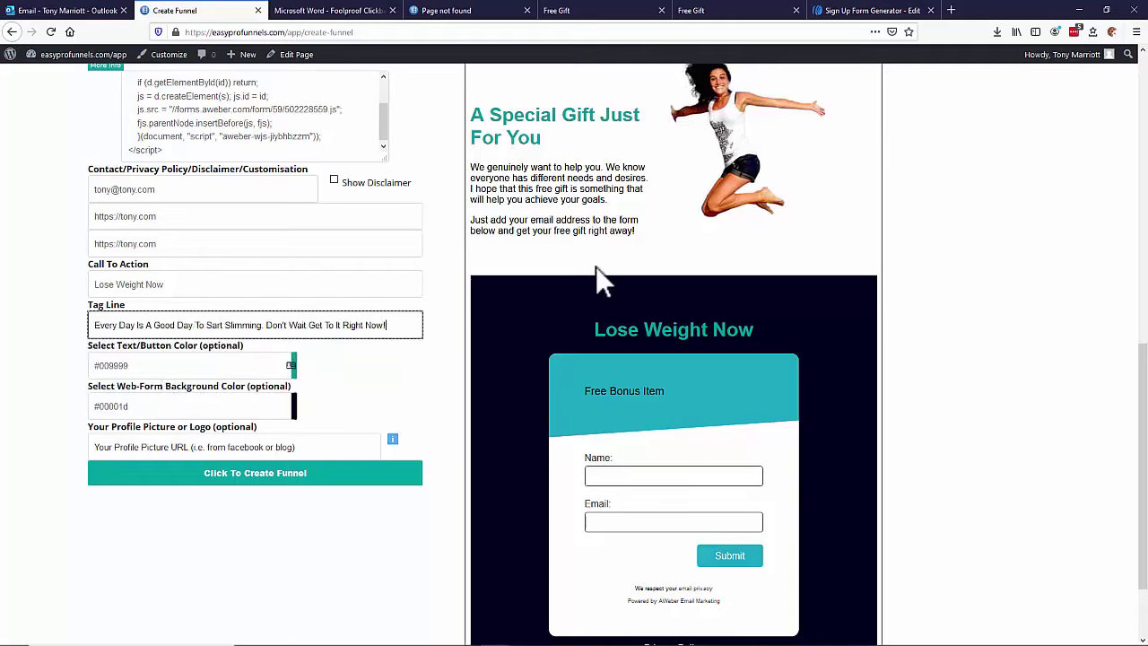
# Step: Commit the tag line and review the headline, tag line and sign-up form in the capture form preview
pyautogui.click(448, 363)
pyautogui.scroll(3, 559, 210)
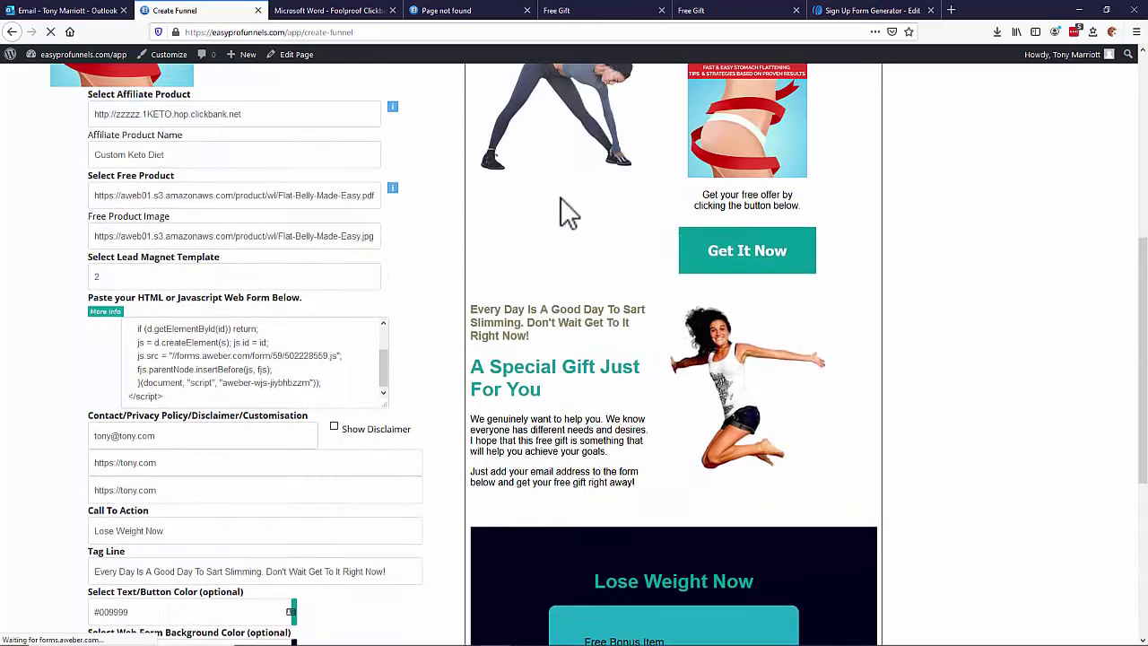
pyautogui.scroll(2, 784, 238)
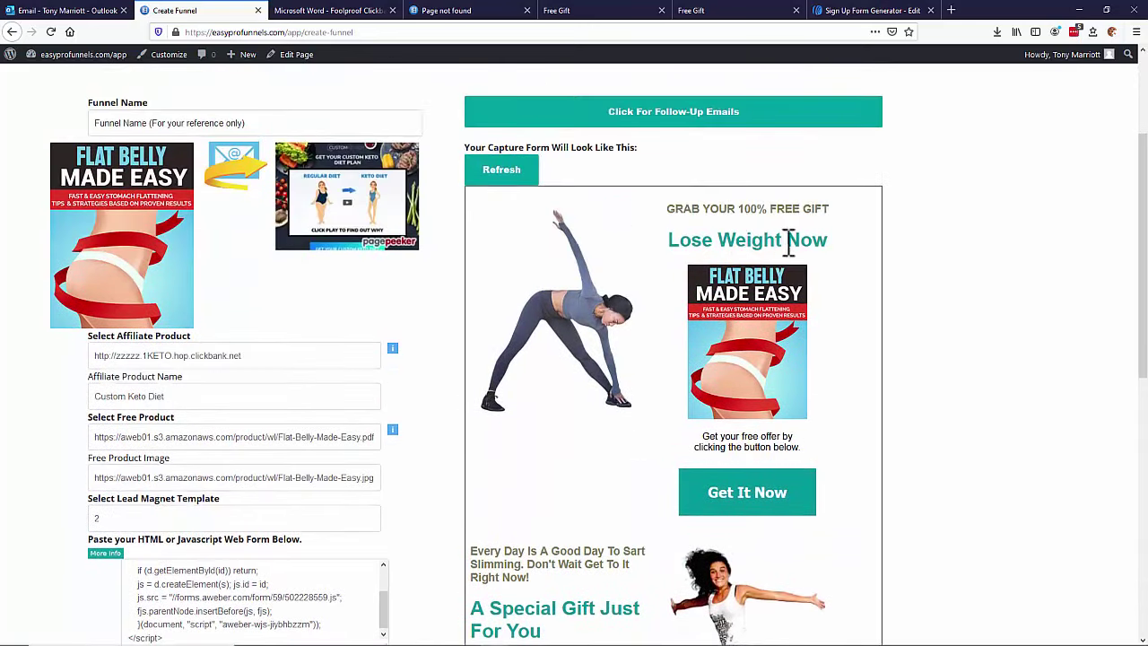
pyautogui.scroll(-3, 695, 242)
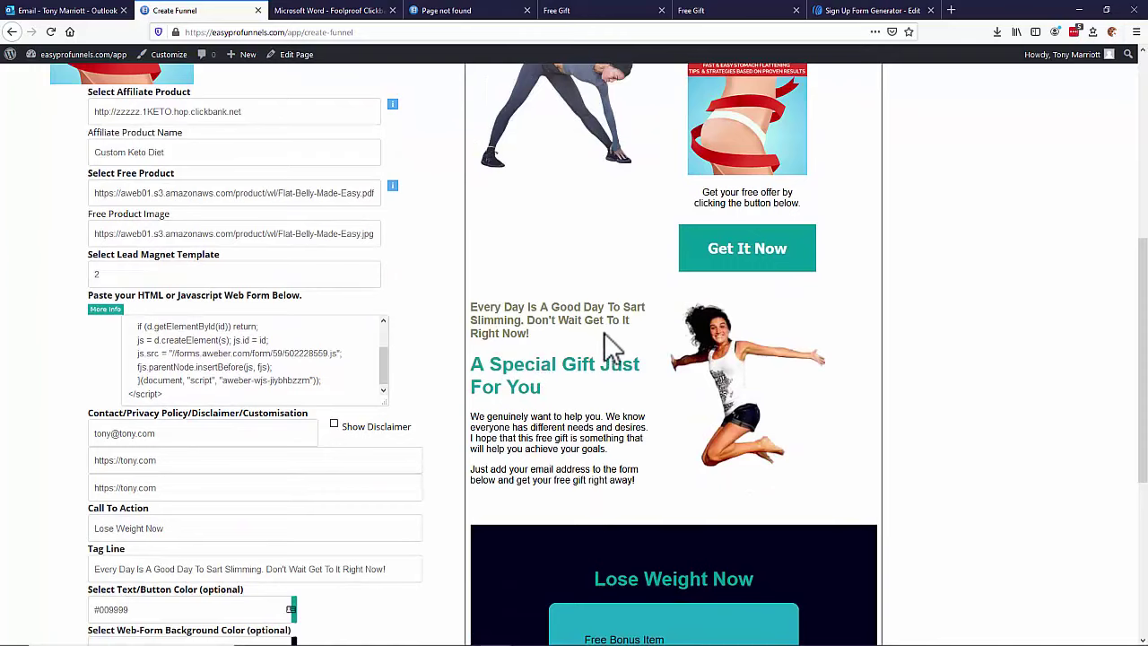
pyautogui.scroll(-3, 610, 341)
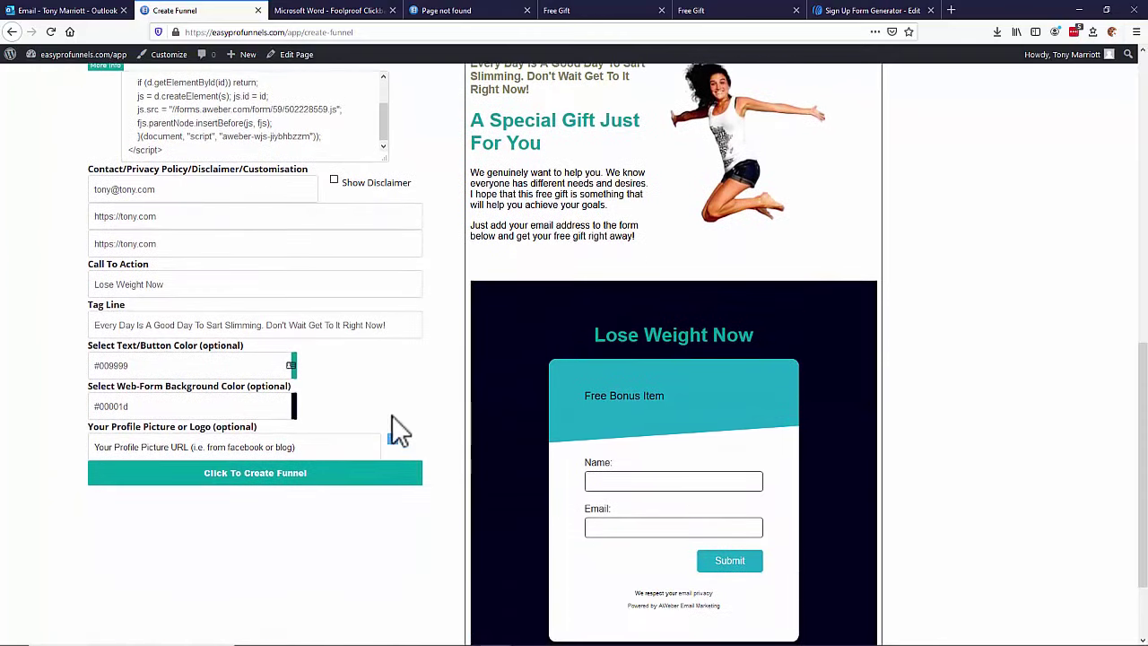
# Step: Set the funnel's text and button color to dark red #9b0000 and check it in the preview
pyautogui.click(246, 365)
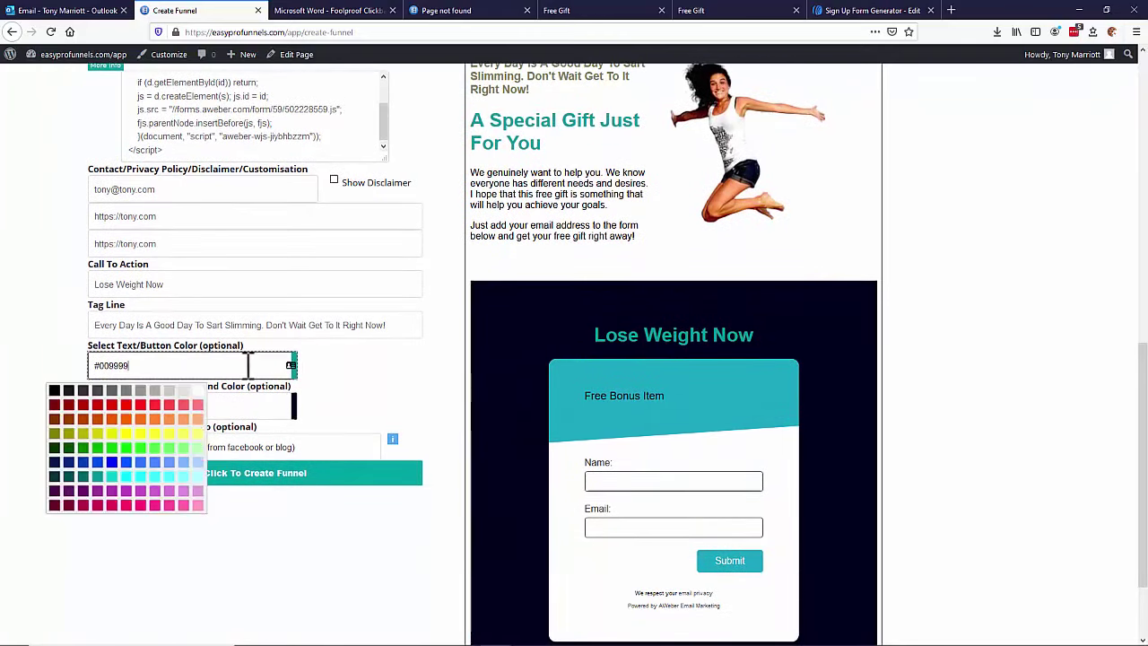
pyautogui.scroll(4, 701, 304)
pyautogui.scroll(-1, 436, 347)
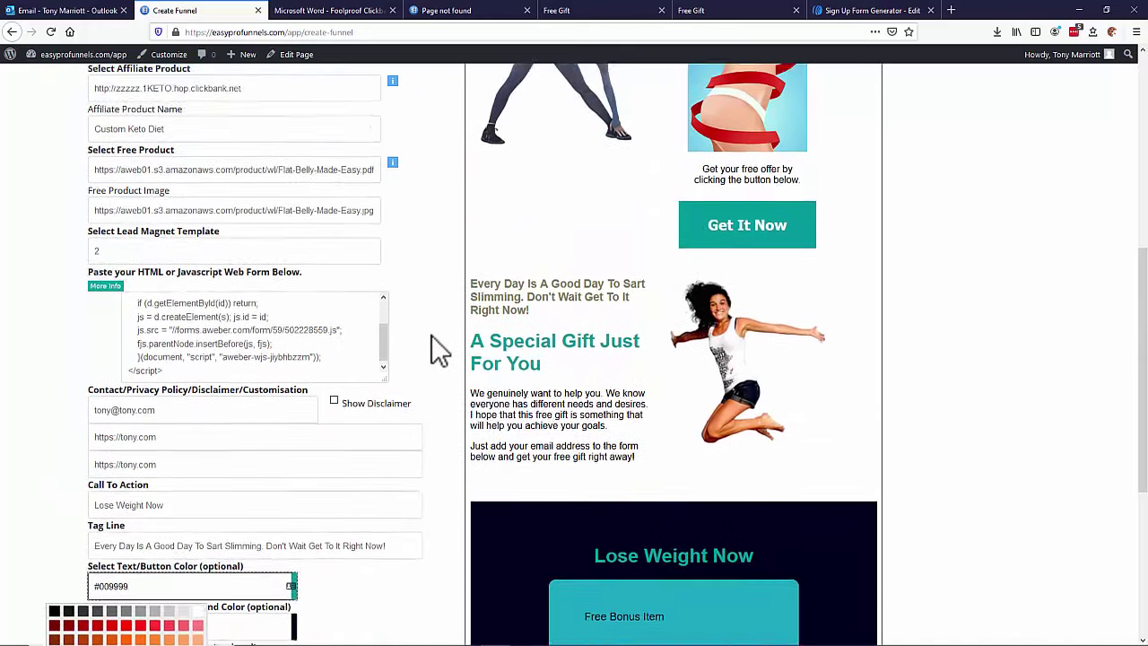
pyautogui.scroll(2, 679, 256)
pyautogui.scroll(-3, 308, 350)
pyautogui.scroll(-1, 308, 350)
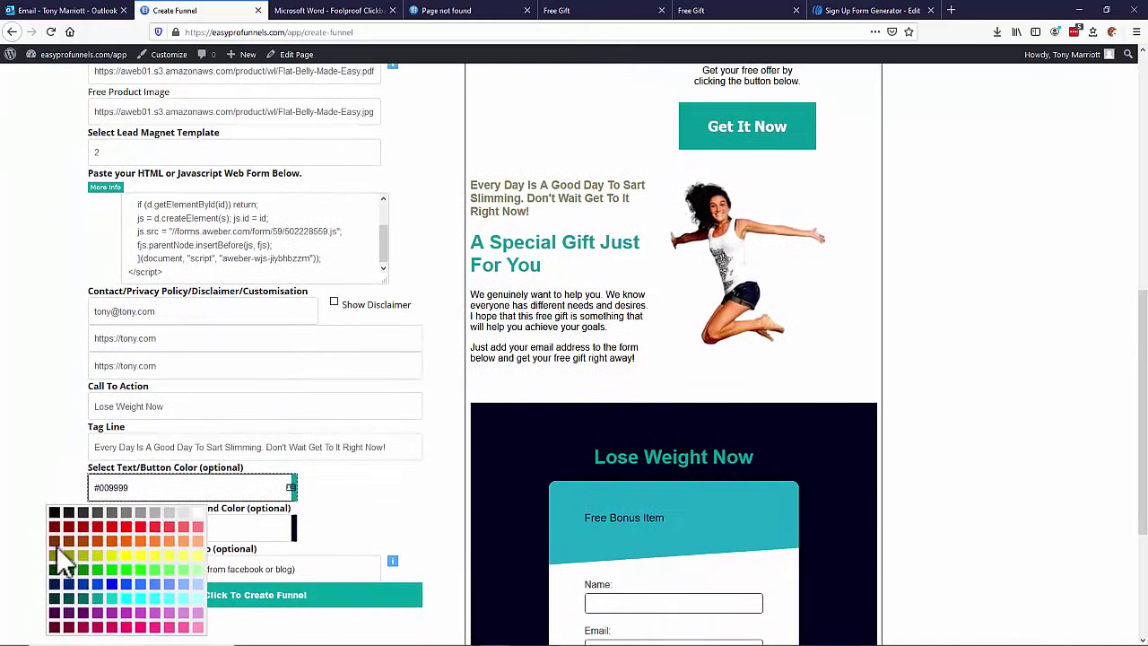
pyautogui.click(79, 529)
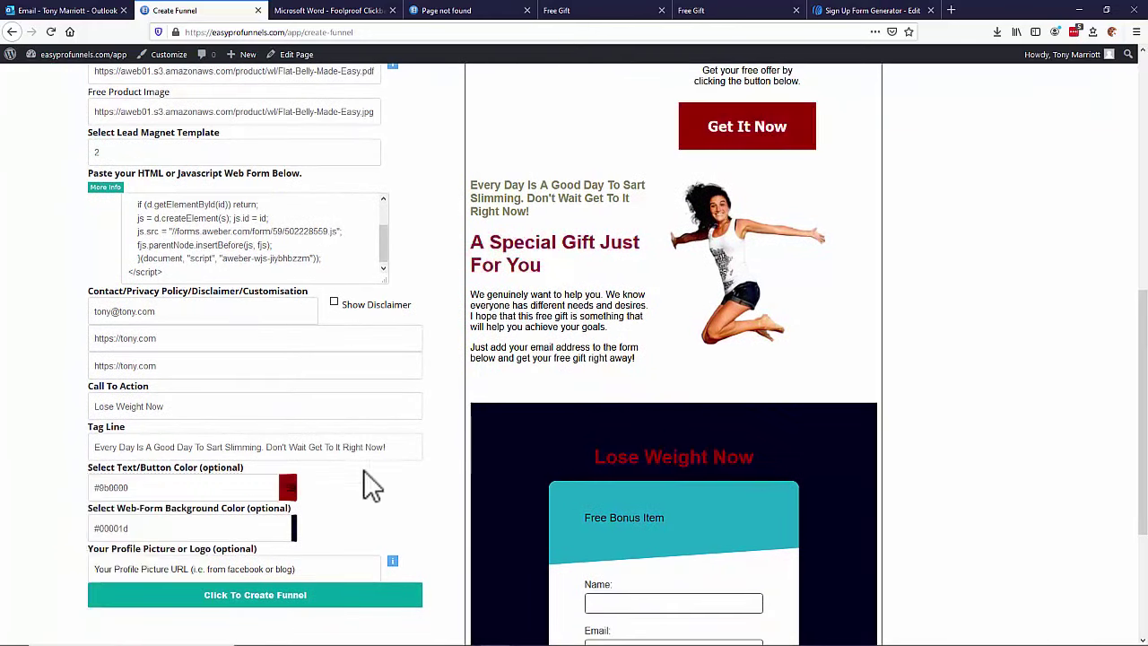
pyautogui.scroll(5, 641, 332)
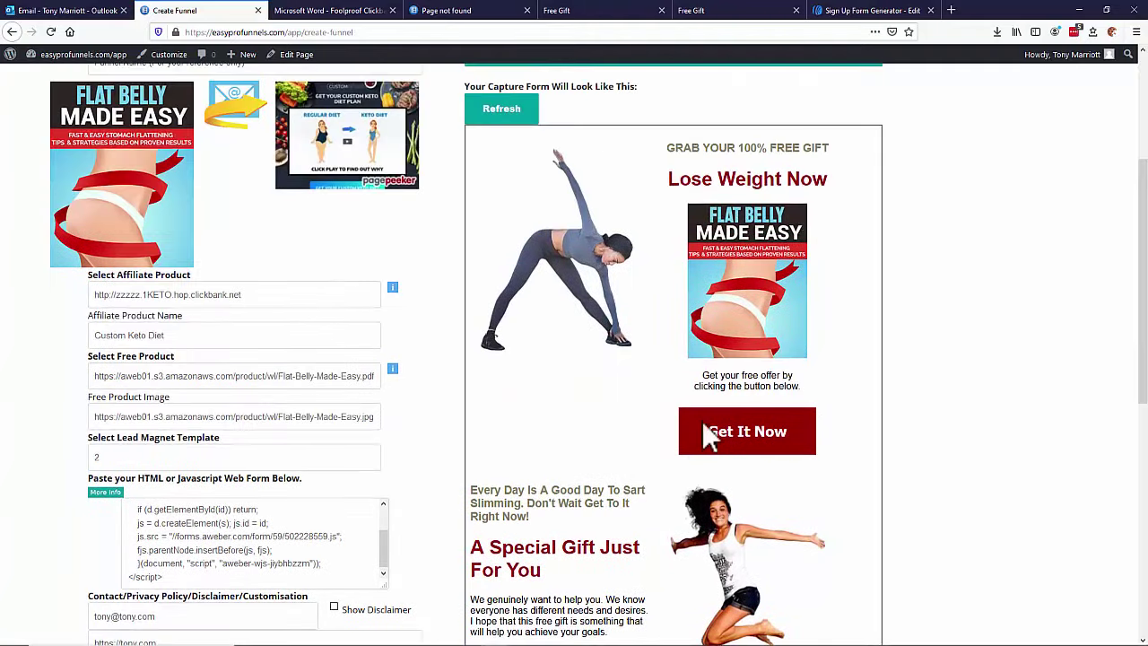
# Step: Set the web form's background color to grey #7d7d7d
pyautogui.scroll(-7, 704, 426)
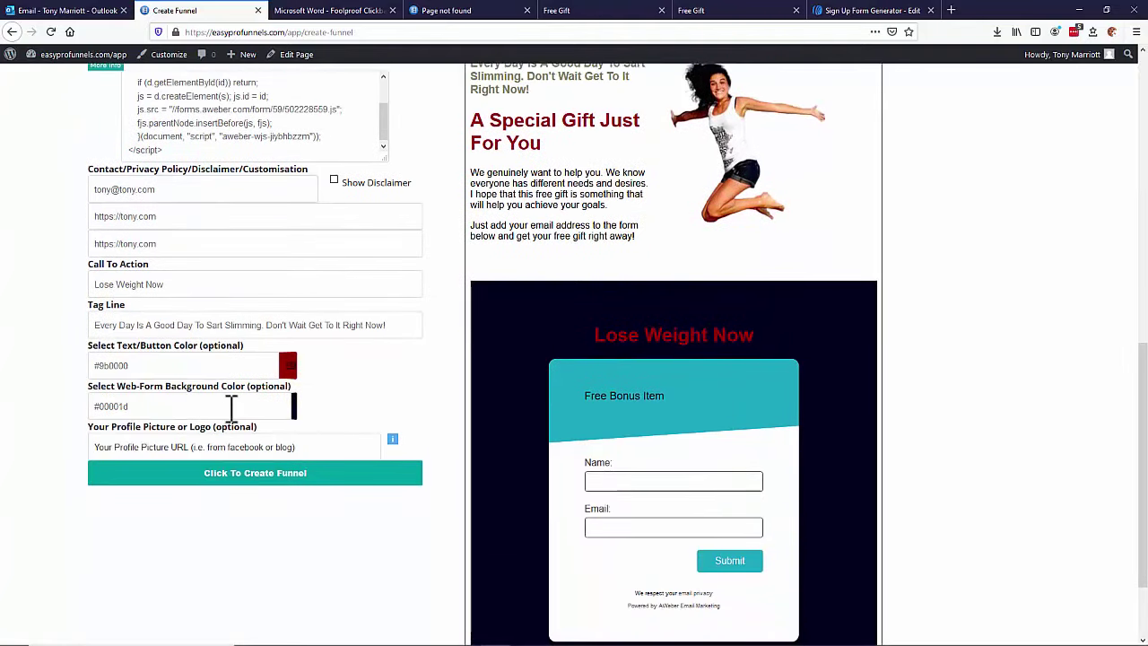
pyautogui.click(232, 408)
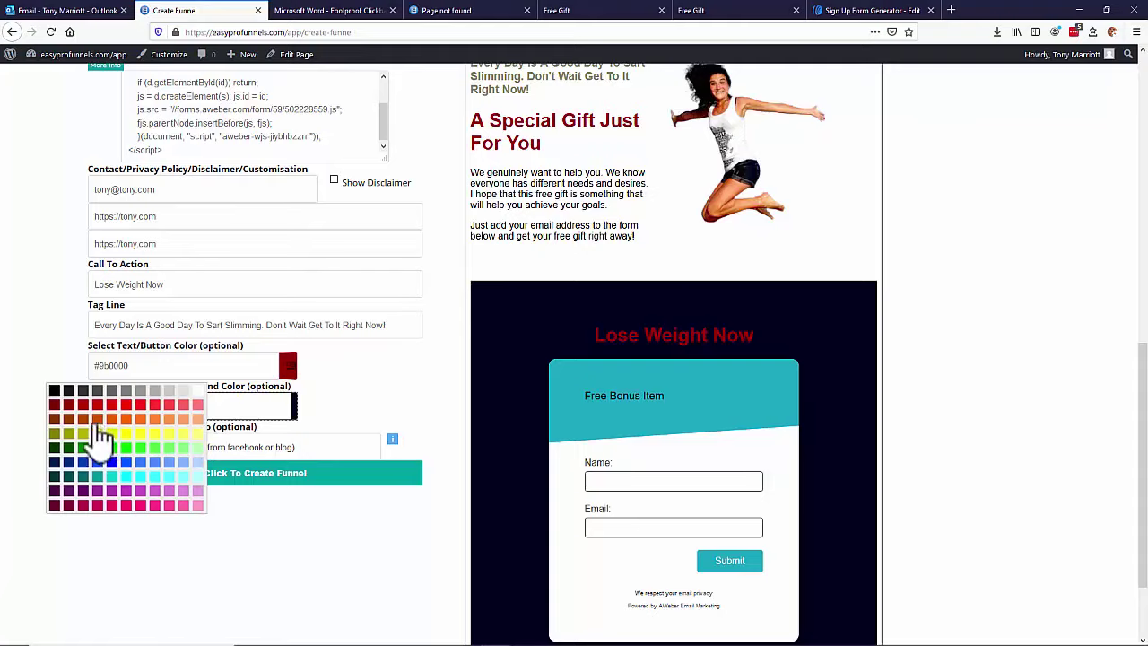
pyautogui.click(125, 391)
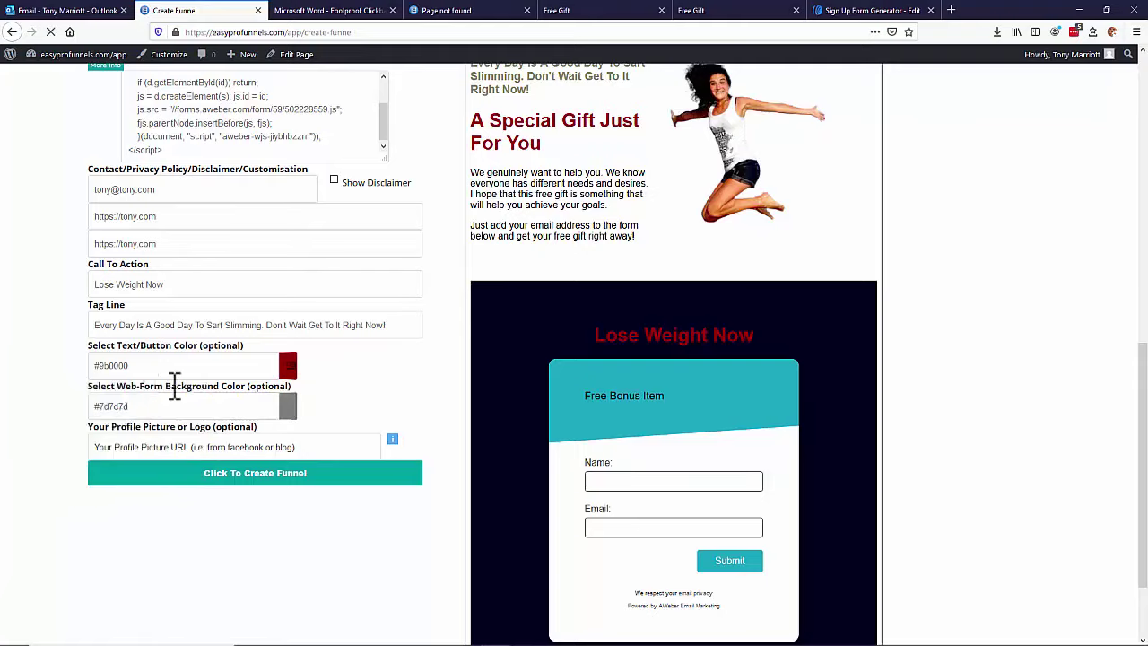
pyautogui.scroll(-2, 717, 401)
pyautogui.scroll(8, 717, 400)
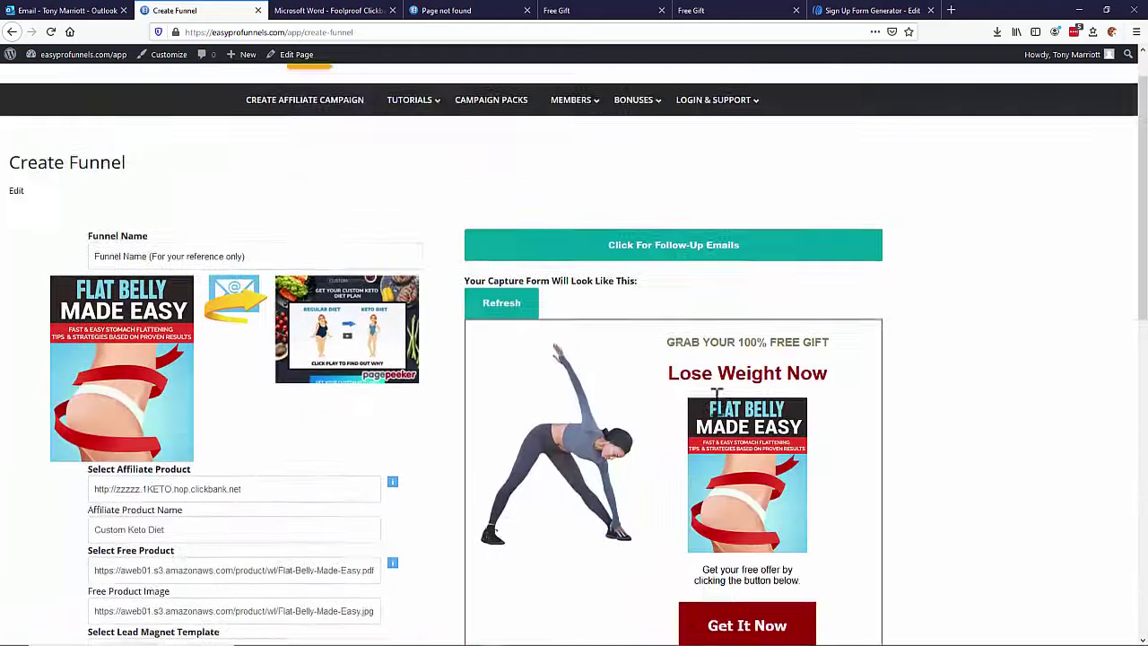
pyautogui.scroll(-3, 716, 400)
pyautogui.scroll(-5, 717, 405)
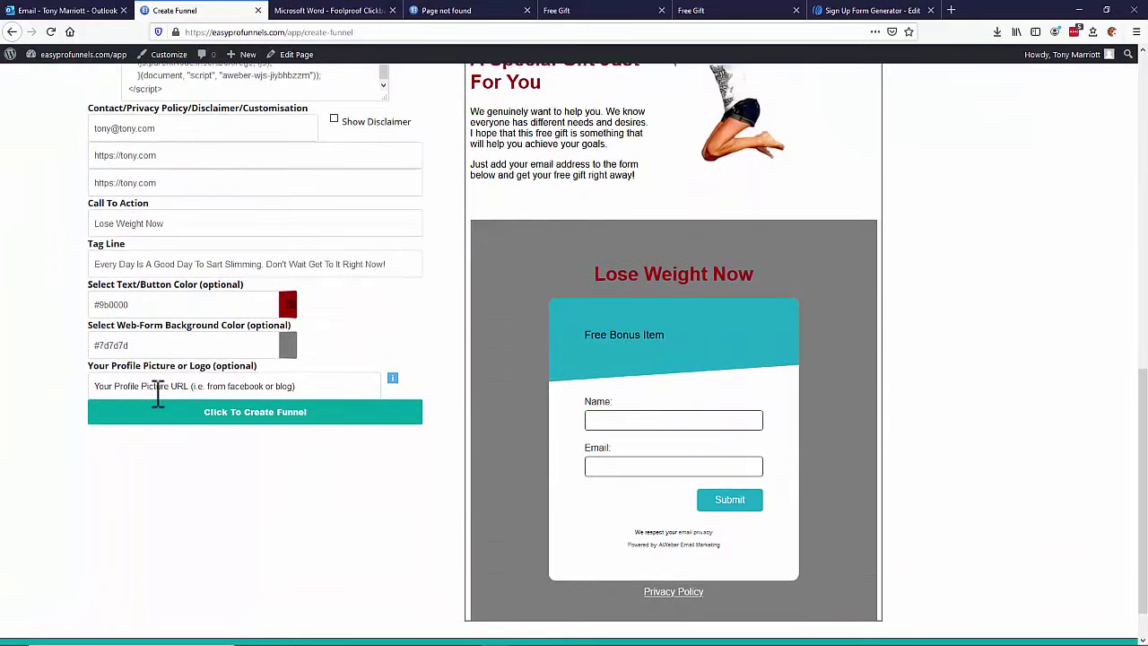
pyautogui.click(157, 387)
pyautogui.scroll(6, 461, 274)
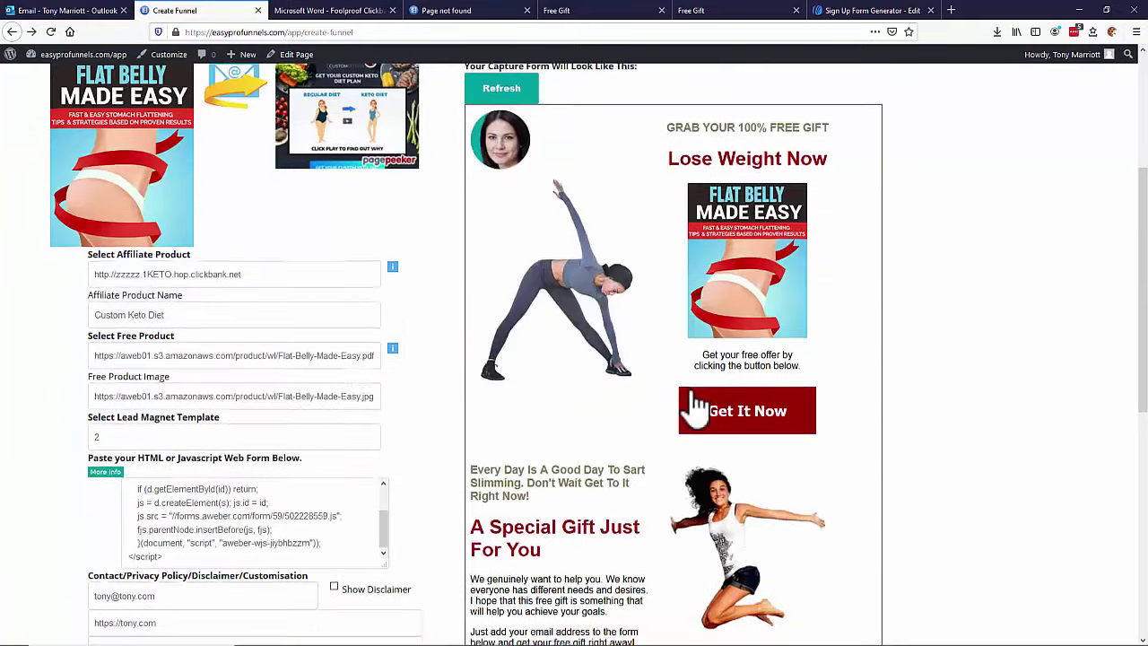
# Step: Create the Lose Weight Now funnel from the completed settings
pyautogui.scroll(-5, 692, 403)
pyautogui.click(249, 454)
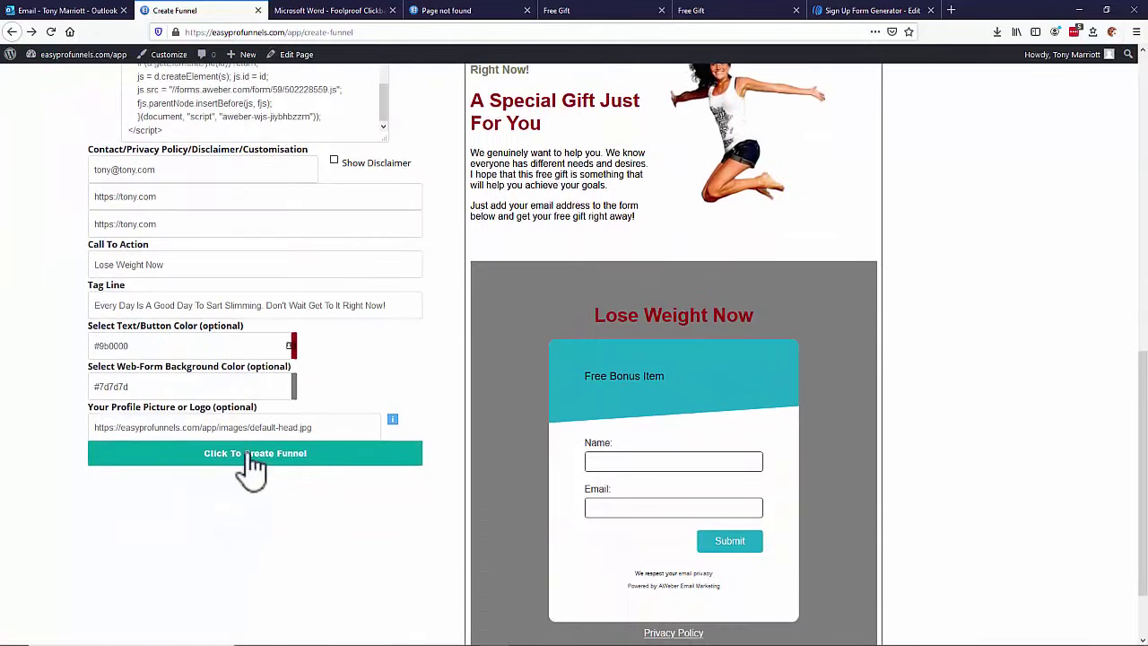
pyautogui.scroll(-1, 357, 484)
pyautogui.click(318, 414)
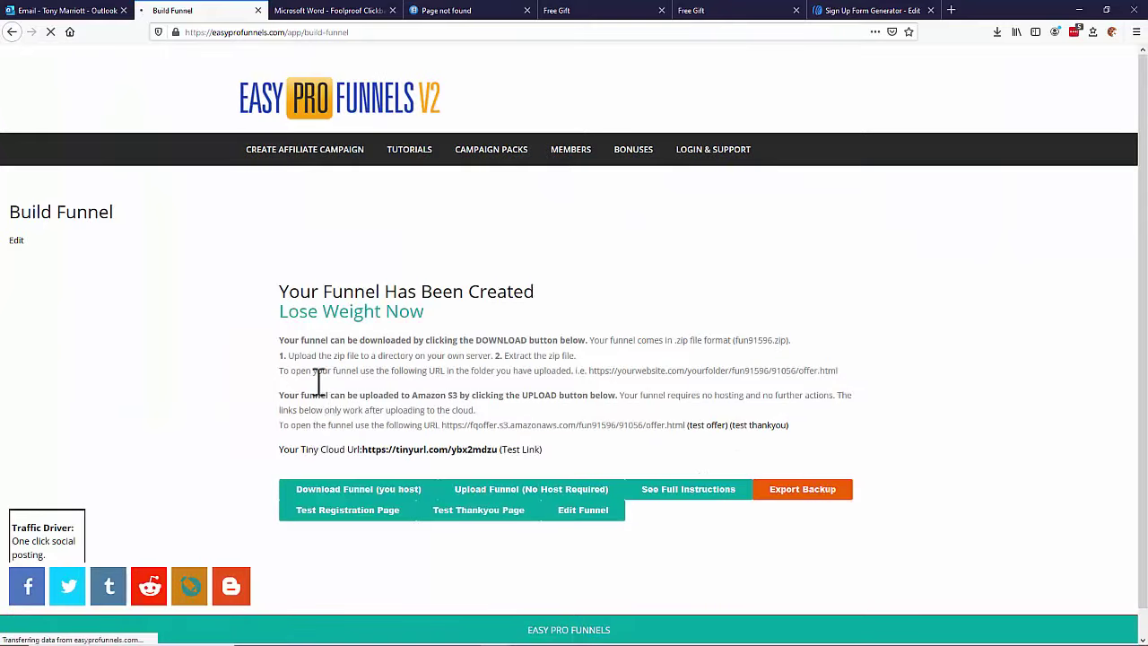
# Step: Test the new funnel's registration page and follow its Get It Now link to the sign-up form
pyautogui.click(370, 511)
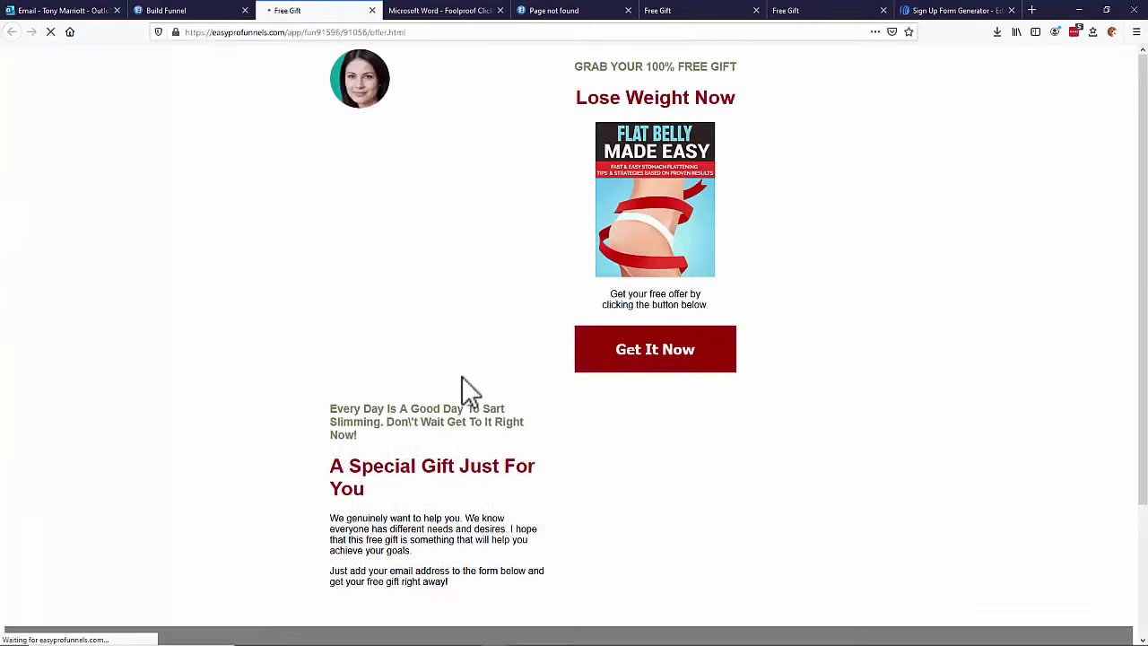
pyautogui.click(649, 355)
pyautogui.scroll(5, 628, 305)
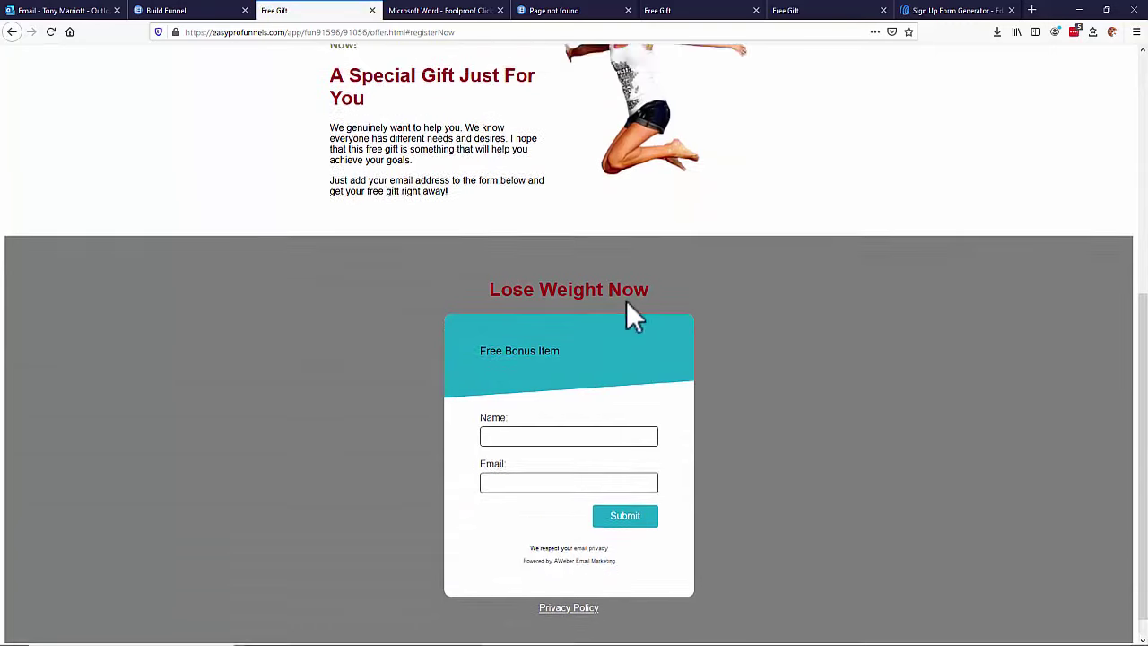
# Step: Return to the built funnel's page and import Leptitox Campaign 1 from the ready-made campaign packs
pyautogui.click(205, 13)
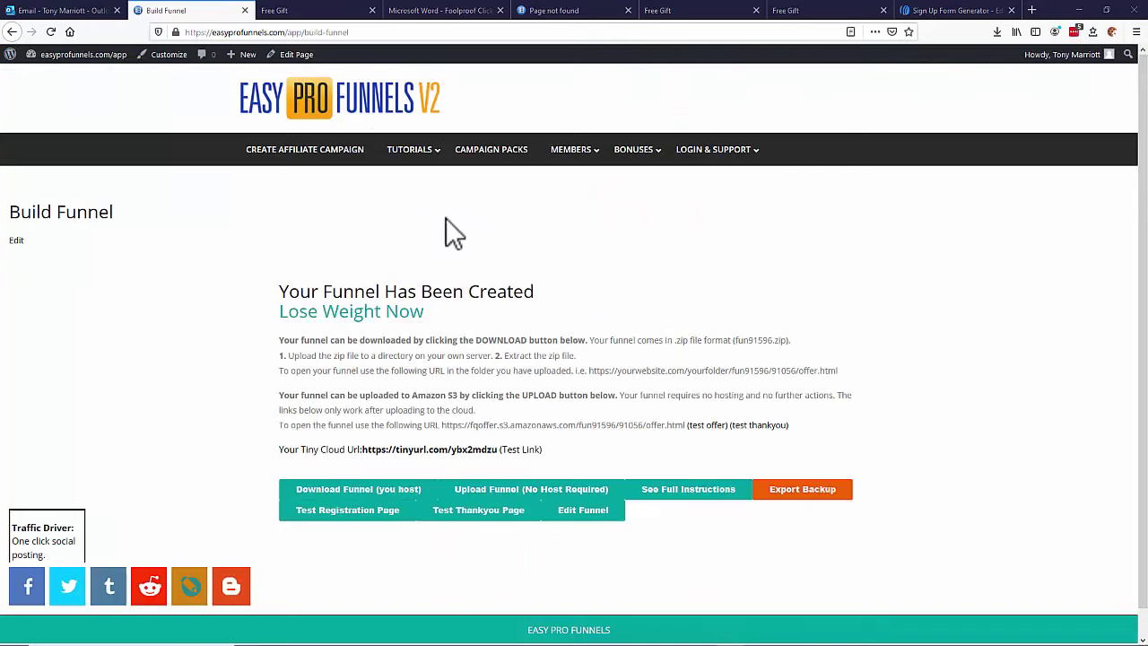
pyautogui.click(492, 152)
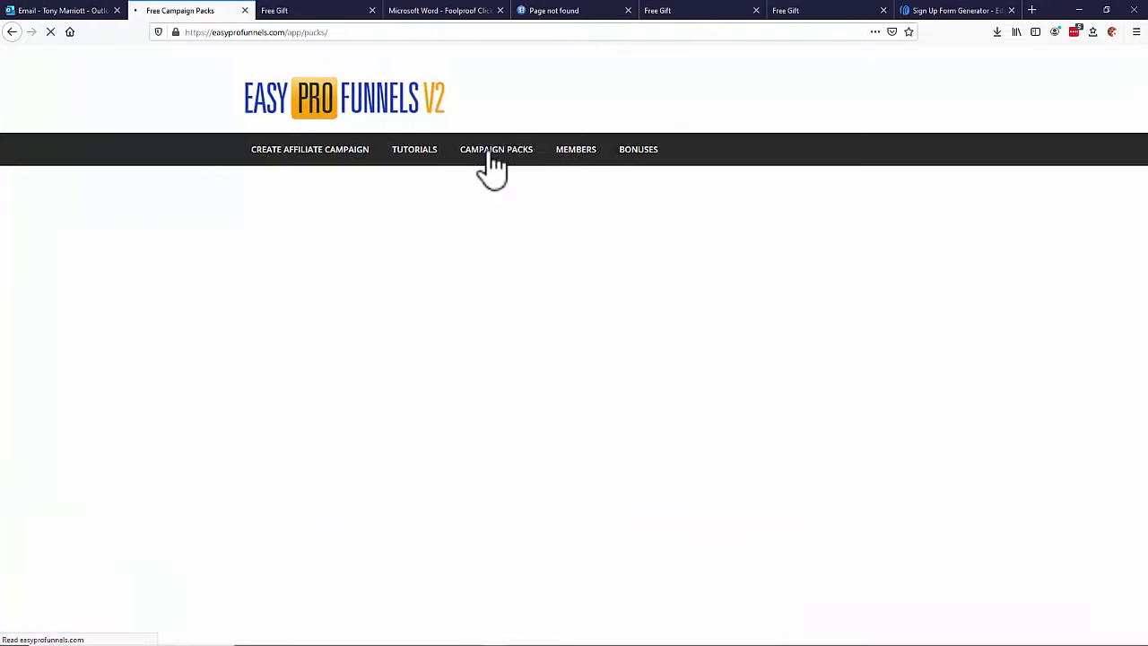
pyautogui.scroll(-2, 543, 440)
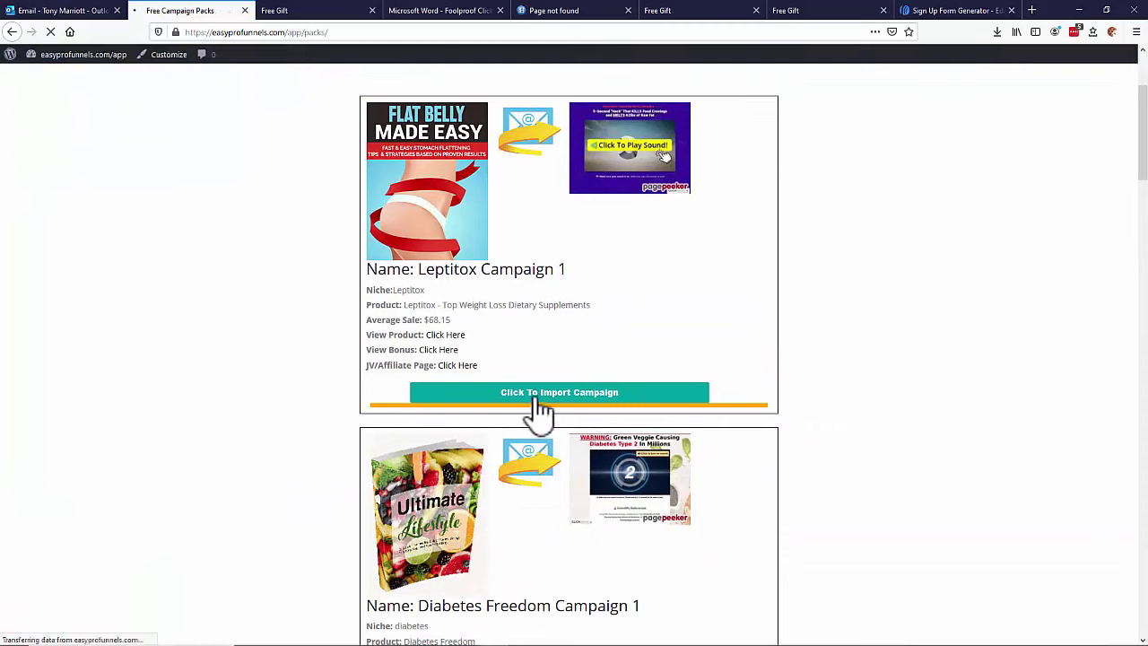
pyautogui.click(538, 395)
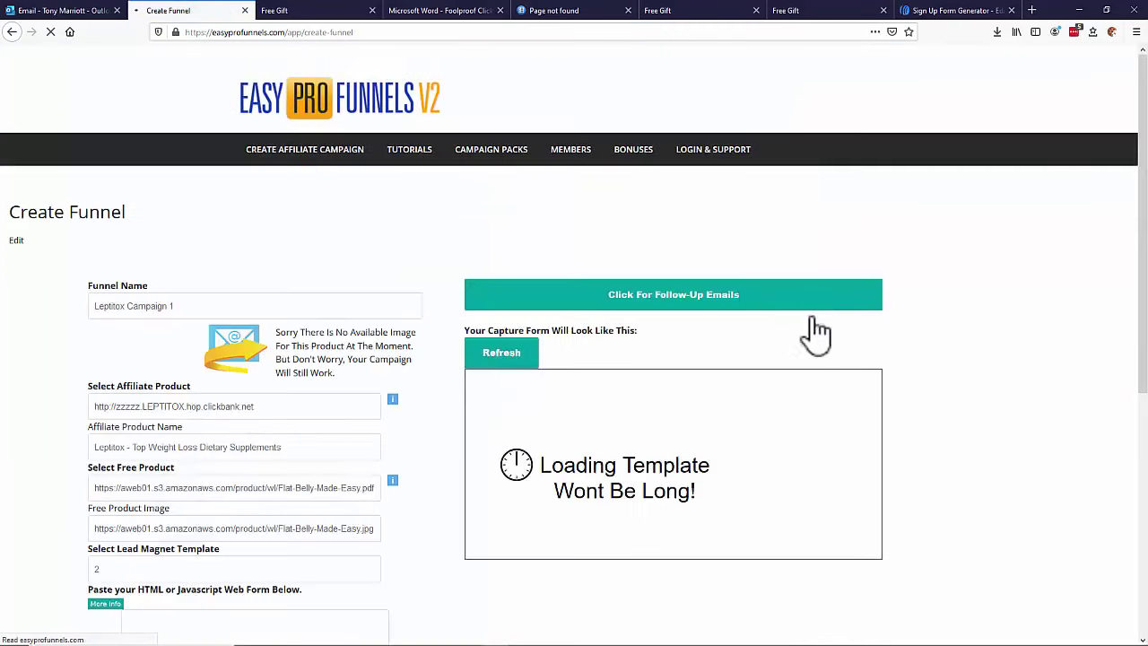
pyautogui.scroll(-2, 300, 354)
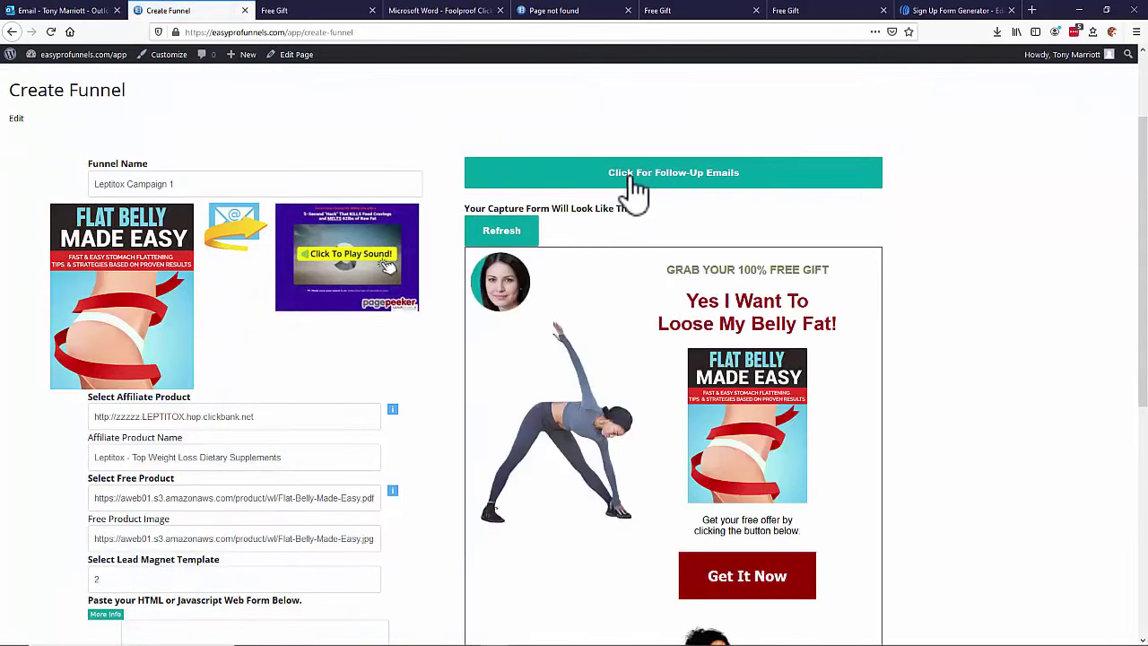
# Step: Show the follow-up emails supplied with the Leptitox campaign and look through their text
pyautogui.click(634, 180)
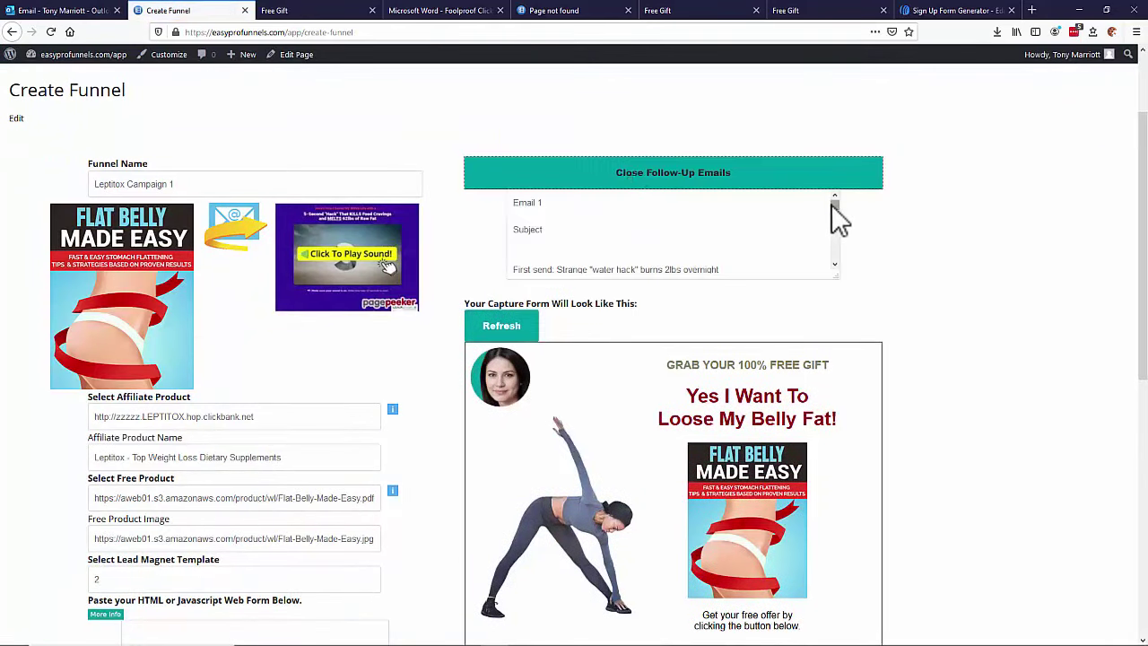
pyautogui.moveTo(835, 215)
pyautogui.mouseDown()
pyautogui.moveTo(838, 269)
pyautogui.moveTo(837, 211)
pyautogui.mouseUp()
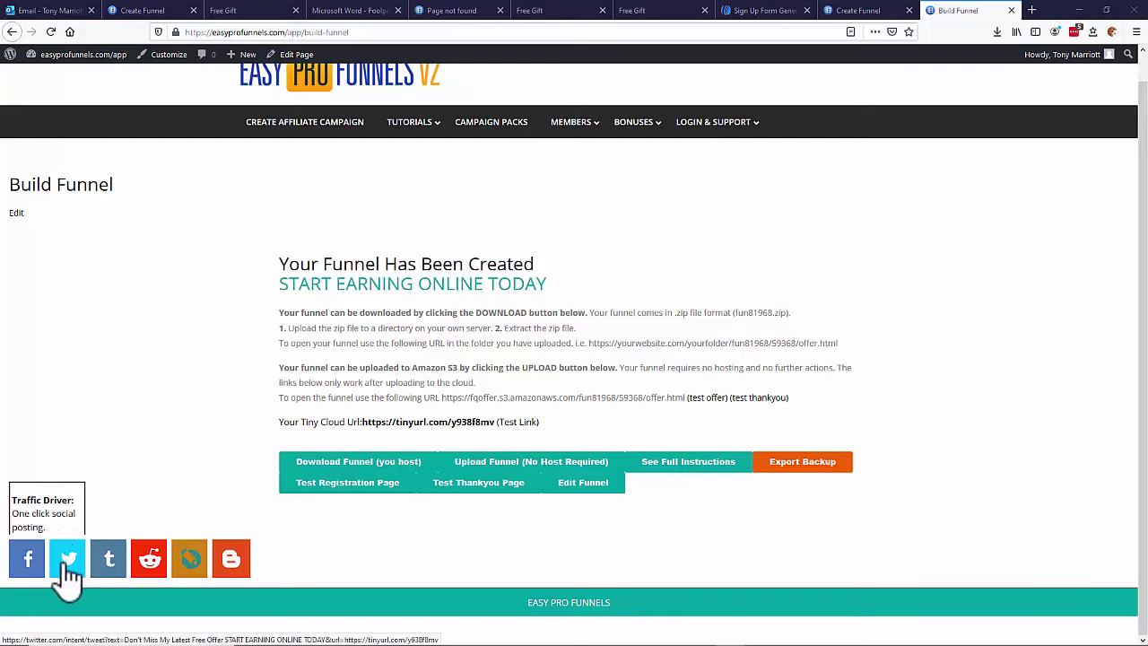
# Step: Open the Twitter share page for the START EARNING ONLINE TODAY funnel through one-click social posting
pyautogui.click(101, 575)
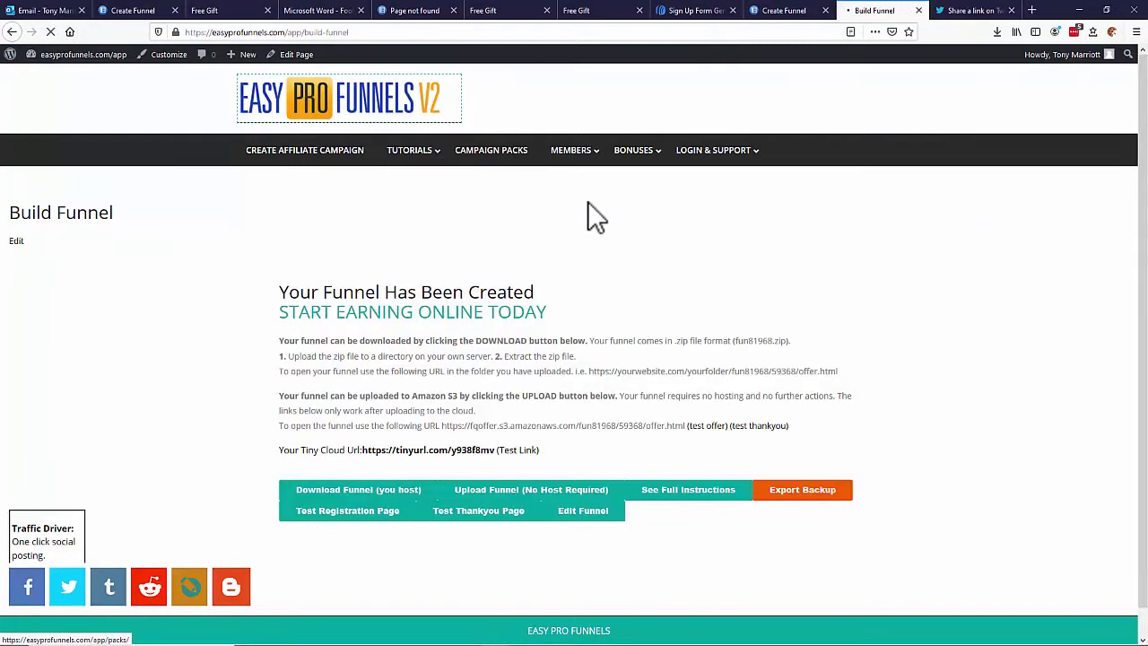